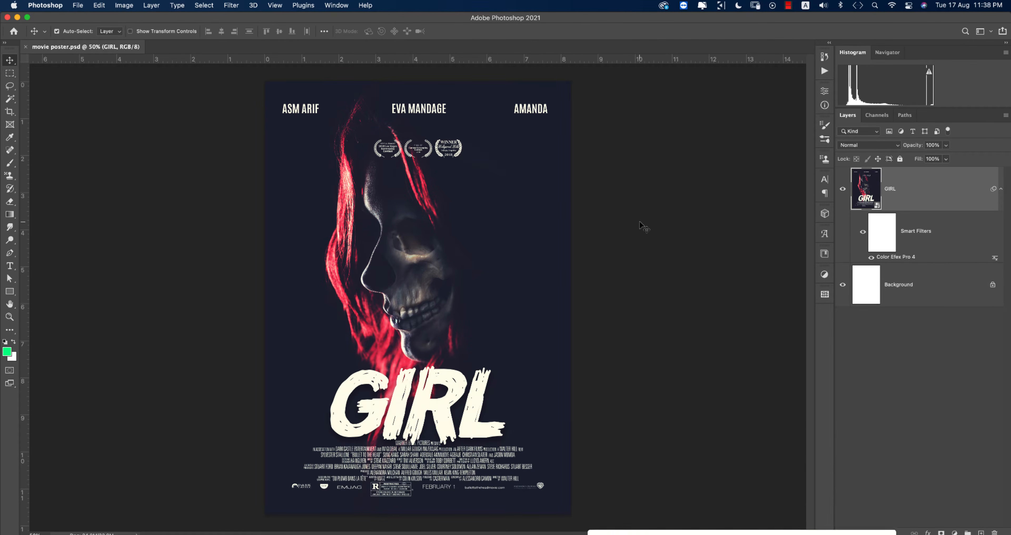
Step: Create a blank A4 print document (210 × 297 mm, 300 ppi) named 'horor movie'
{"action": "left_click", "coordinate": [644, 190]}
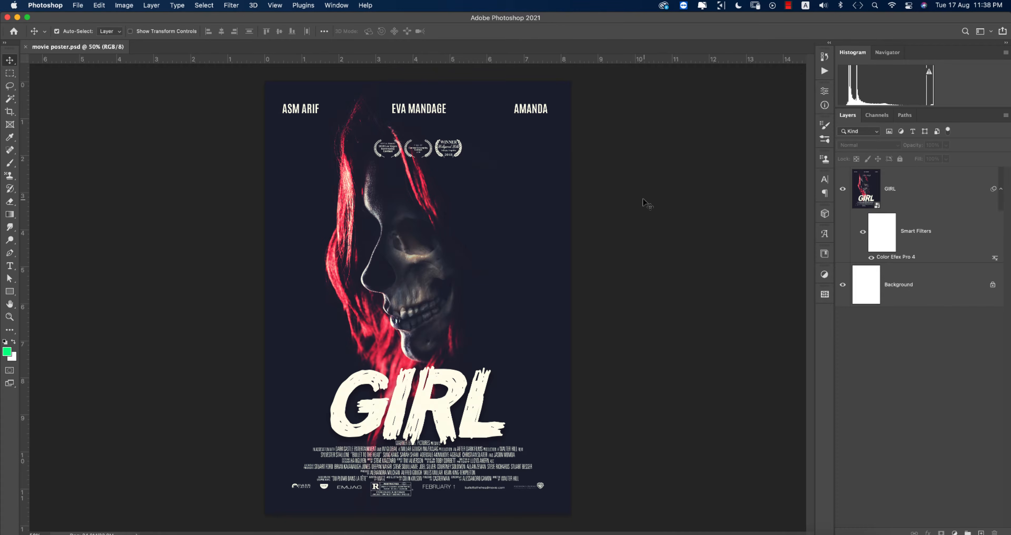
{"action": "left_click", "coordinate": [78, 5]}
{"action": "left_click", "coordinate": [85, 19]}
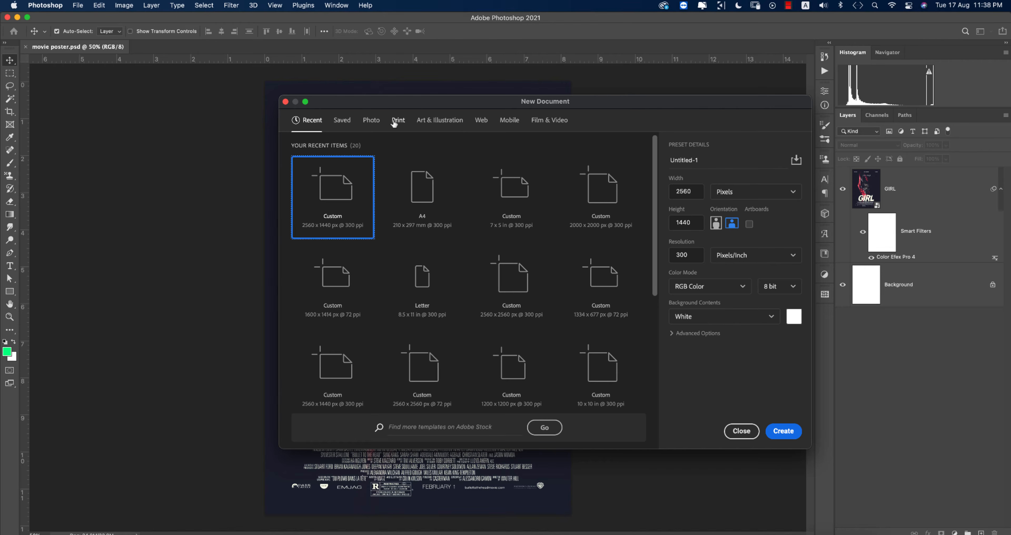
{"action": "left_click", "coordinate": [394, 124]}
{"action": "left_click", "coordinate": [601, 209]}
{"action": "left_click", "coordinate": [703, 160]}
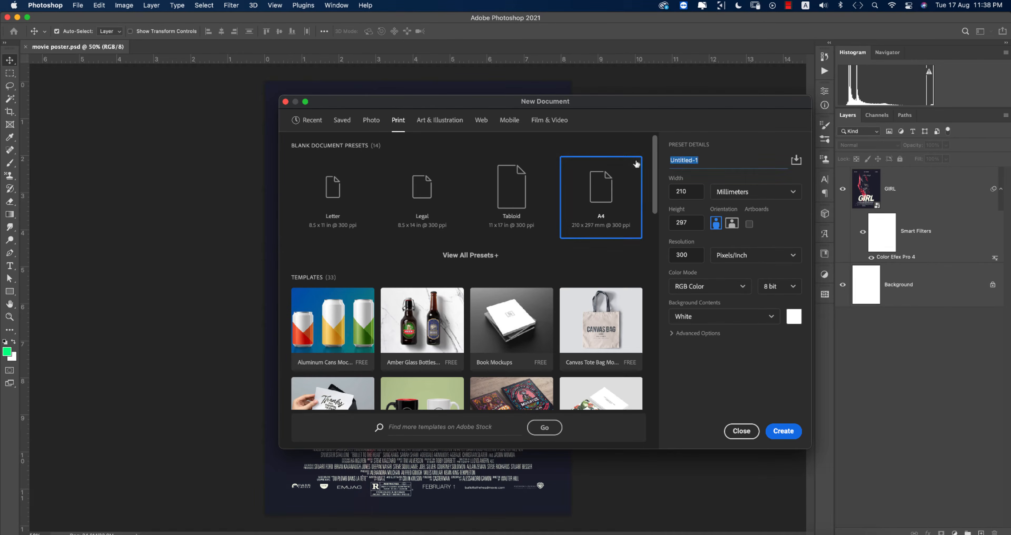
{"action": "type", "text": "horor movie"}
{"action": "left_click", "coordinate": [782, 432]}
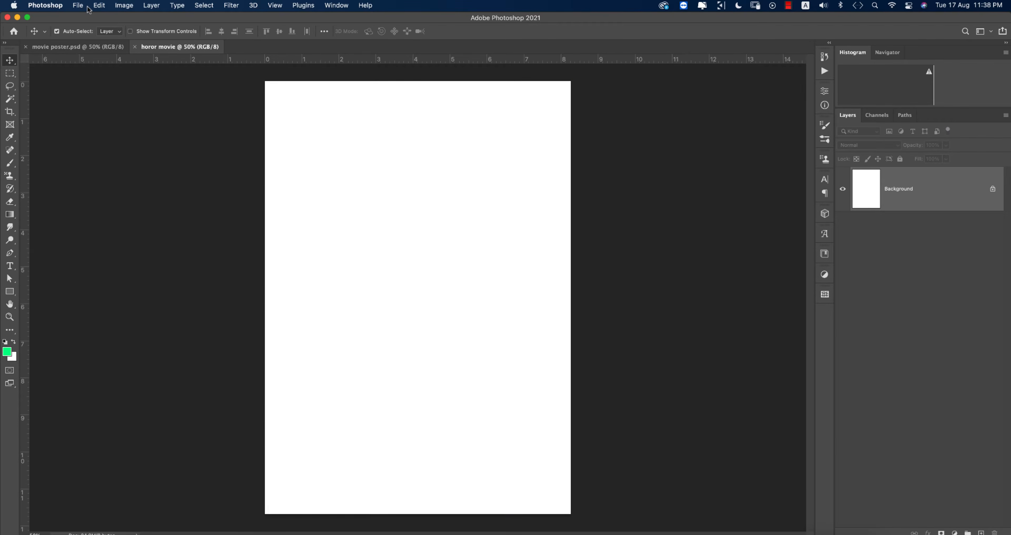
{"action": "left_click", "coordinate": [79, 5]}
Step: Place the christian-holzinger red-haired woman photo as an embedded layer
{"action": "left_click", "coordinate": [176, 185]}
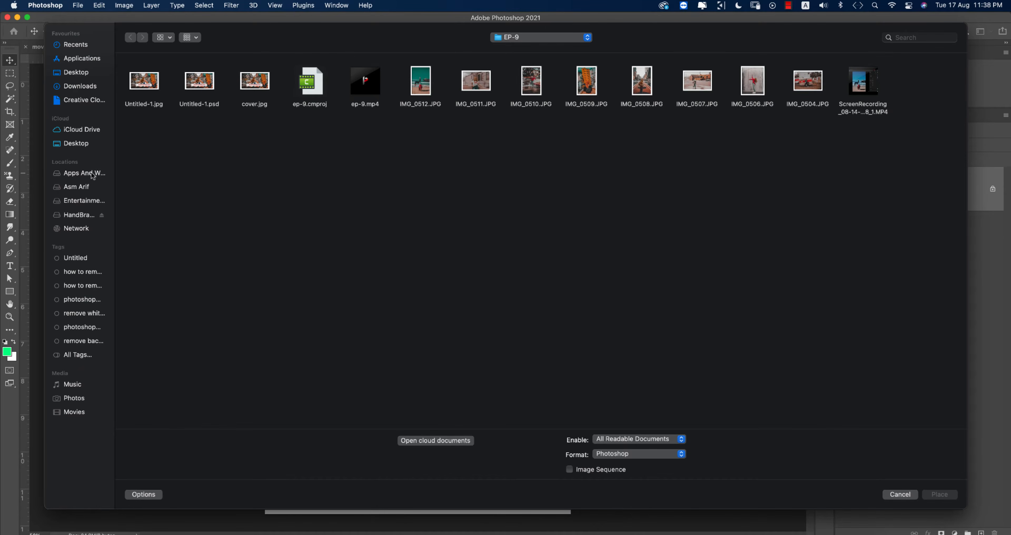
{"action": "left_click", "coordinate": [92, 174]}
{"action": "double_click", "coordinate": [140, 82]}
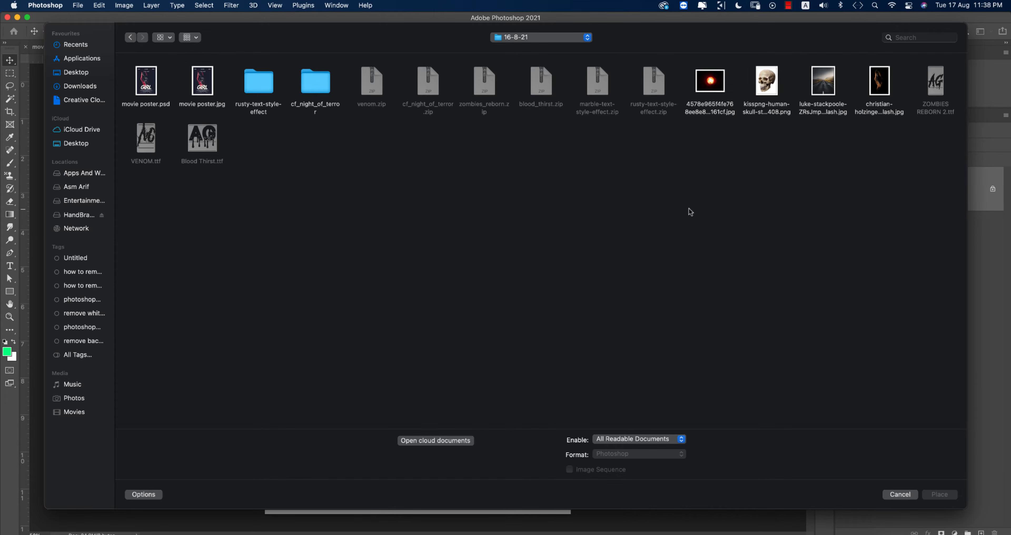
{"action": "left_click", "coordinate": [874, 91]}
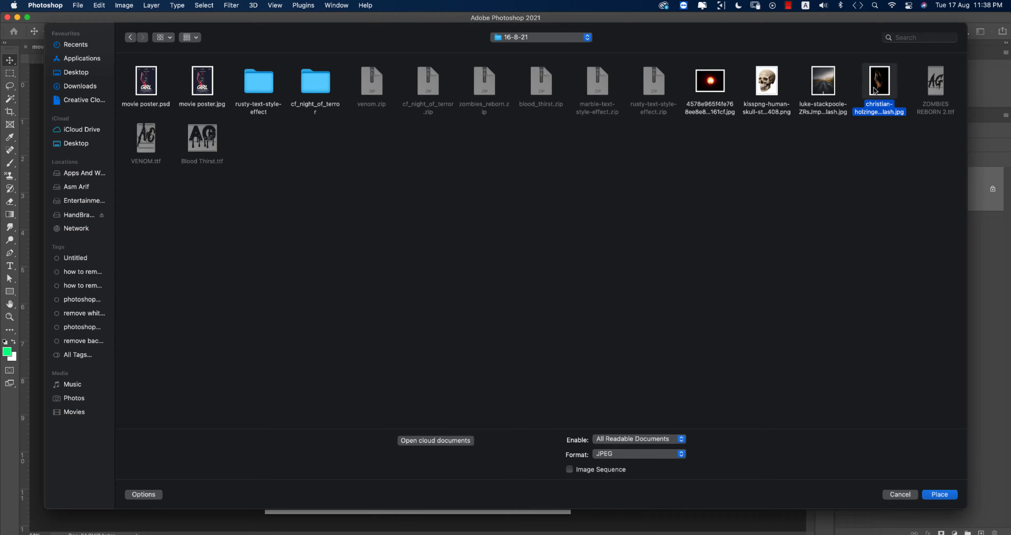
{"action": "left_click", "coordinate": [939, 494]}
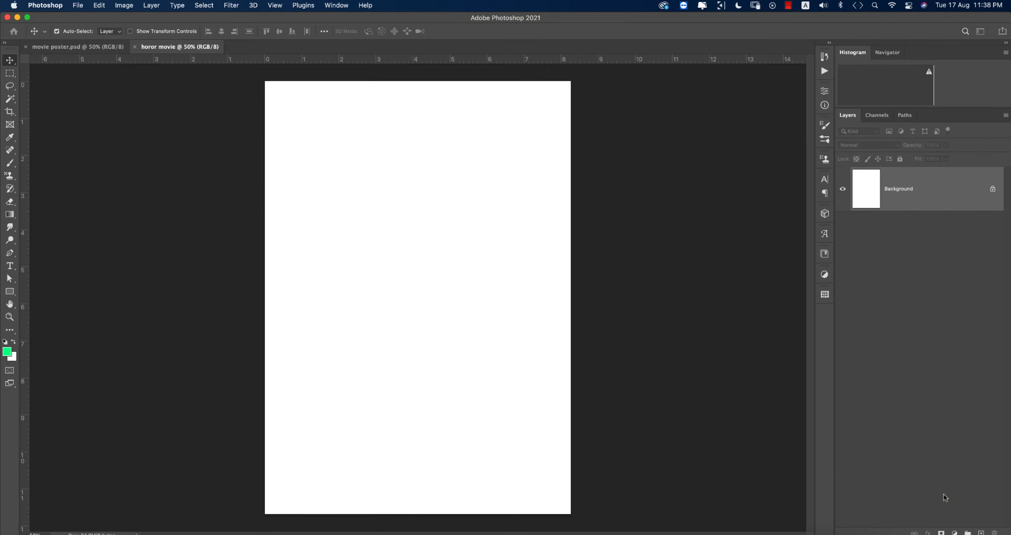
Step: Stretch the placed photo sideways so it covers the whole A4 canvas
{"action": "left_click_drag", "start_coordinate": [564, 298], "coordinate": [571, 298]}
{"action": "left_click_drag", "start_coordinate": [273, 297], "coordinate": [265, 298]}
{"action": "key", "text": "Return"}
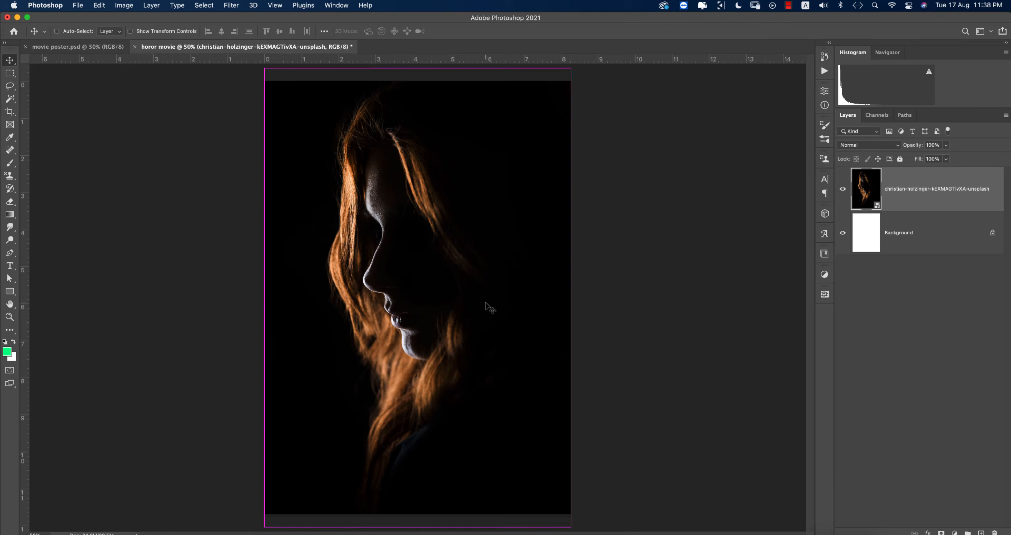
{"action": "key", "text": "super+t"}
{"action": "scroll", "coordinate": [421, 377], "scroll_direction": "down", "scroll_amount": 5}
{"action": "scroll", "coordinate": [421, 376], "scroll_direction": "up", "scroll_amount": 5}
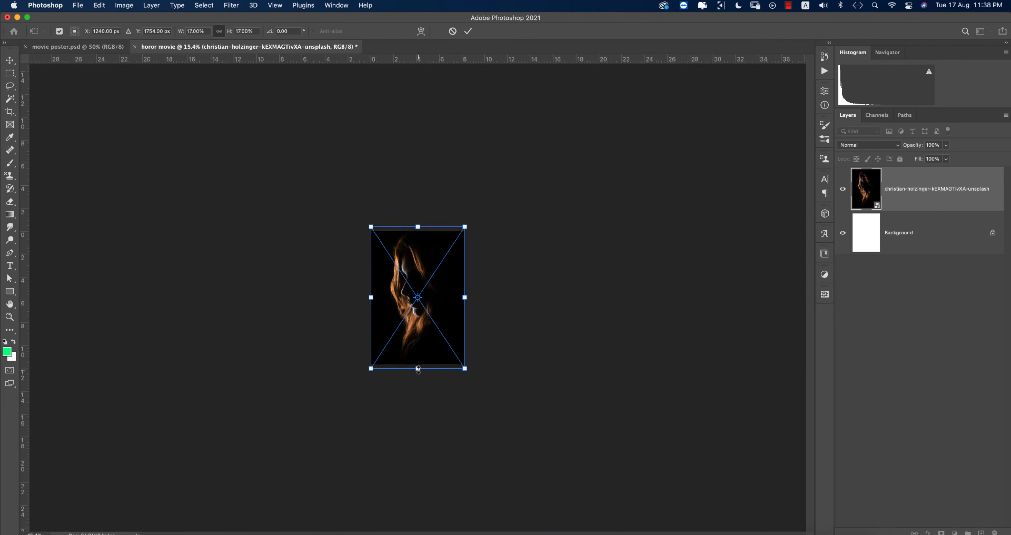
{"action": "key", "text": "Return"}
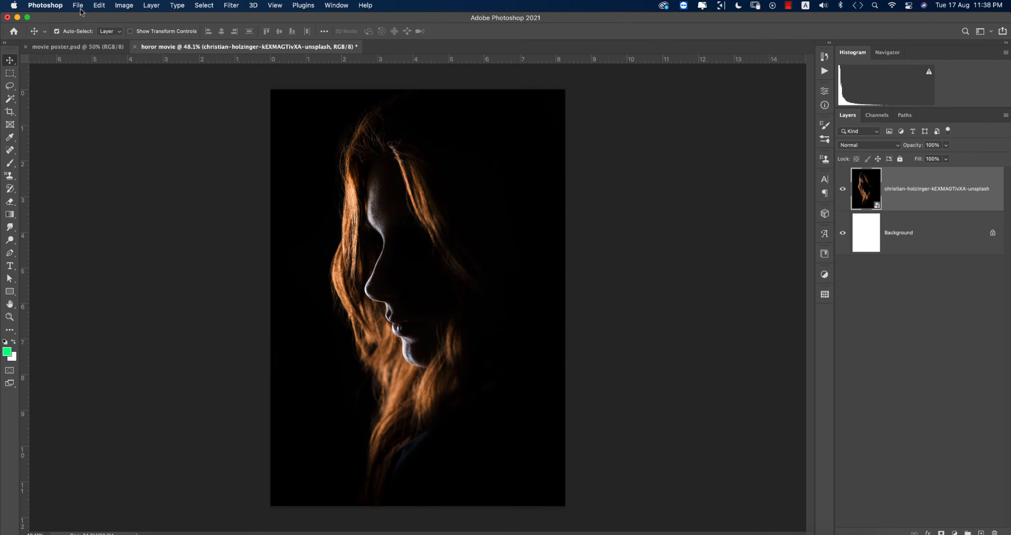
{"action": "left_click", "coordinate": [77, 5]}
Step: Place the skull image, shrink it to about half size and set it over the face
{"action": "left_click", "coordinate": [98, 186]}
{"action": "double_click", "coordinate": [766, 81]}
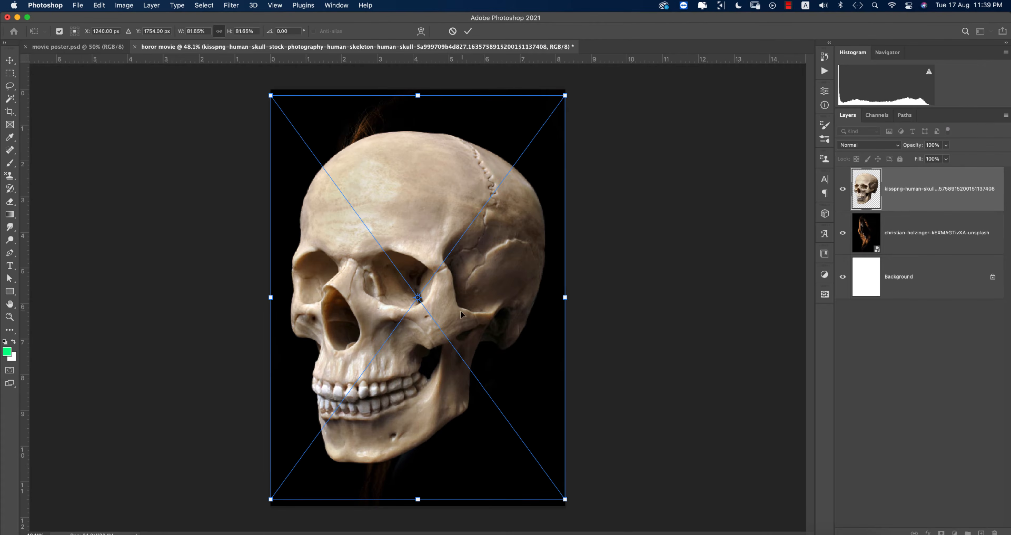
{"action": "left_click_drag", "start_coordinate": [418, 500], "coordinate": [443, 361]}
{"action": "left_click_drag", "start_coordinate": [466, 215], "coordinate": [528, 268]}
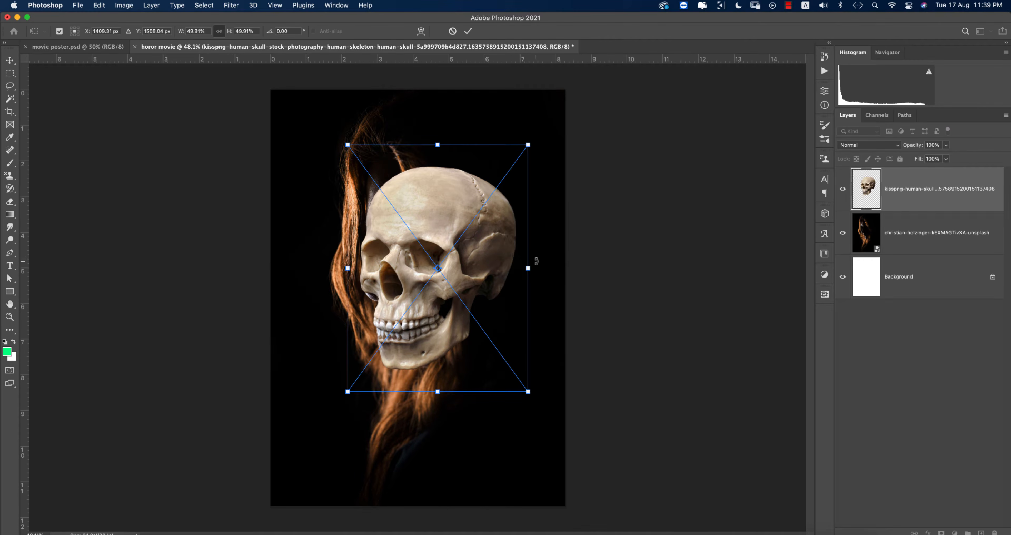
{"action": "key", "text": "Return"}
{"action": "left_click_drag", "start_coordinate": [911, 150], "coordinate": [883, 151]}
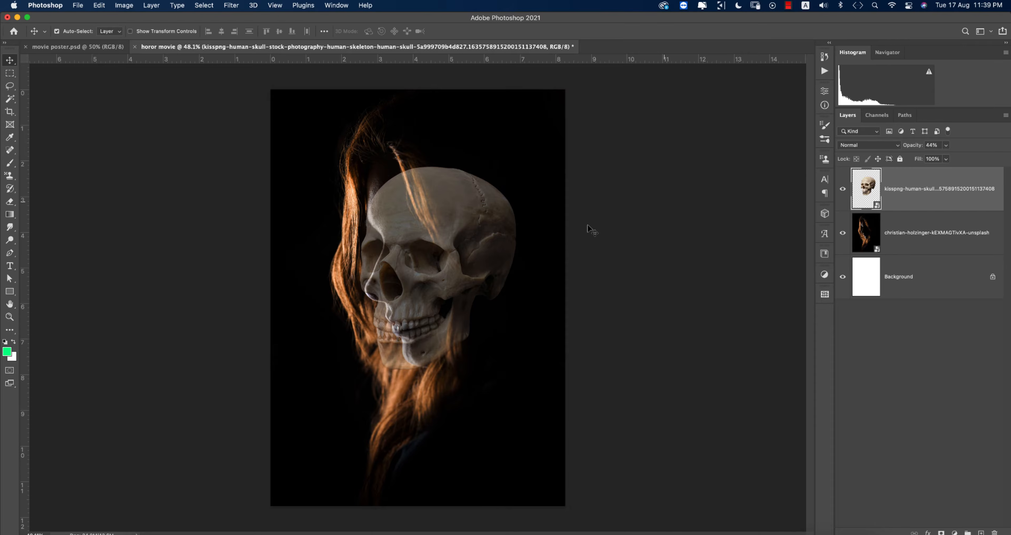
{"action": "left_click_drag", "start_coordinate": [474, 242], "coordinate": [462, 248]}
Step: Refit the skull to the face, set its opacity to 65%, then hide it
{"action": "key", "text": "super+t"}
{"action": "left_click_drag", "start_coordinate": [336, 277], "coordinate": [355, 267]}
{"action": "left_click_drag", "start_coordinate": [404, 235], "coordinate": [408, 241]}
{"action": "left_click_drag", "start_coordinate": [439, 169], "coordinate": [430, 120]}
{"action": "left_click_drag", "start_coordinate": [481, 253], "coordinate": [481, 267]}
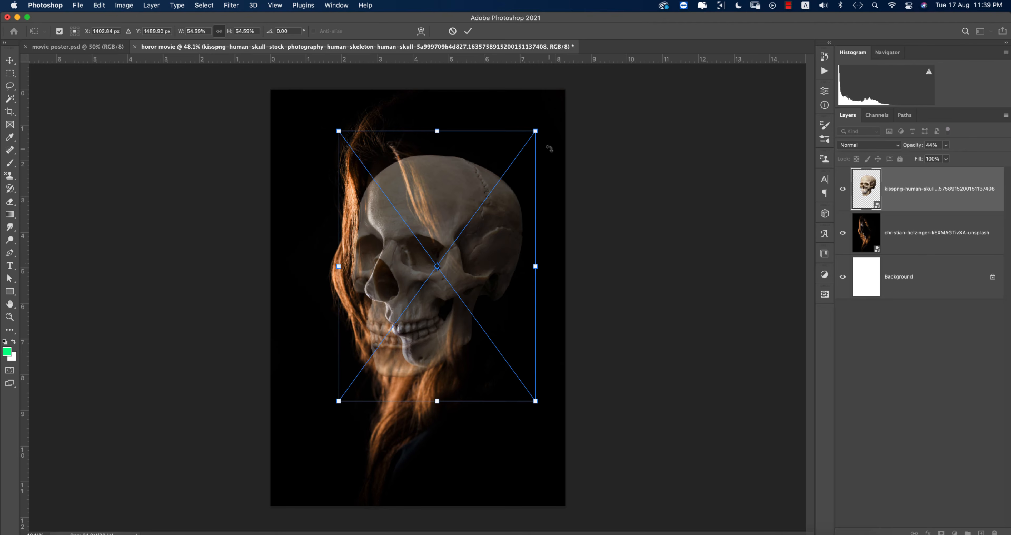
{"action": "left_click_drag", "start_coordinate": [536, 133], "coordinate": [538, 118]}
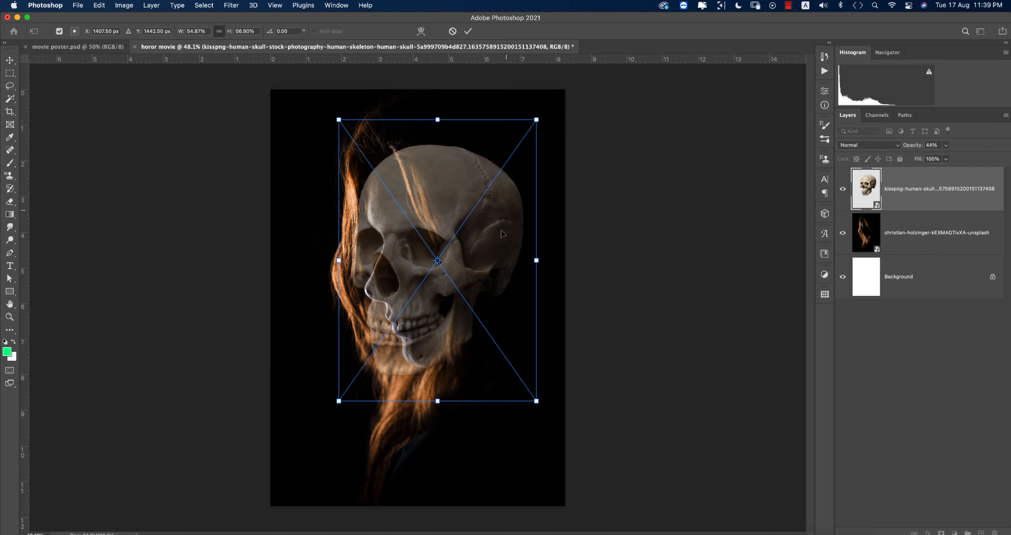
{"action": "key", "text": "Return"}
{"action": "mouse_move", "coordinate": [915, 149]}
{"action": "left_mouse_down"}
{"action": "mouse_move", "coordinate": [1007, 154]}
{"action": "mouse_move", "coordinate": [905, 150]}
{"action": "mouse_move", "coordinate": [935, 152]}
{"action": "left_mouse_up"}
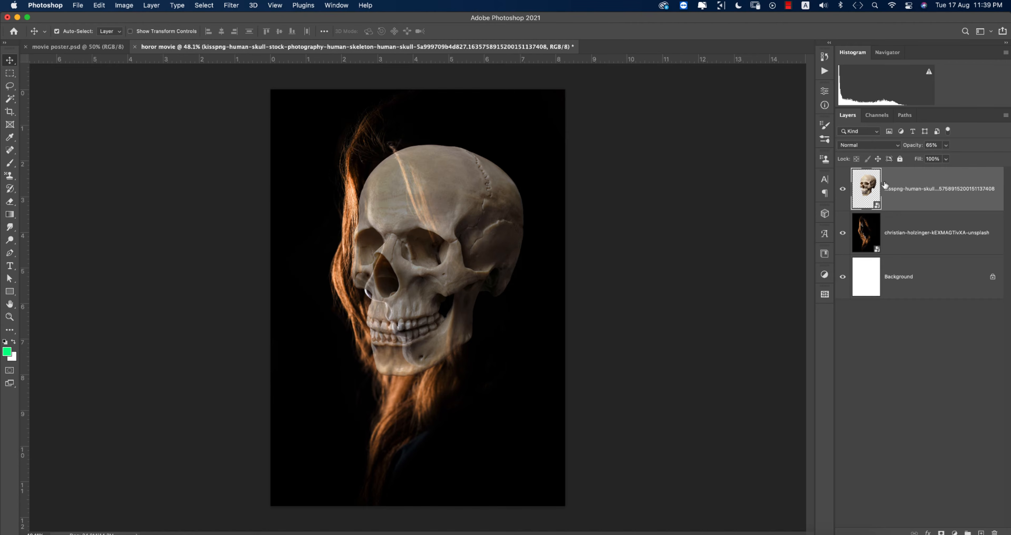
{"action": "left_click", "coordinate": [843, 189]}
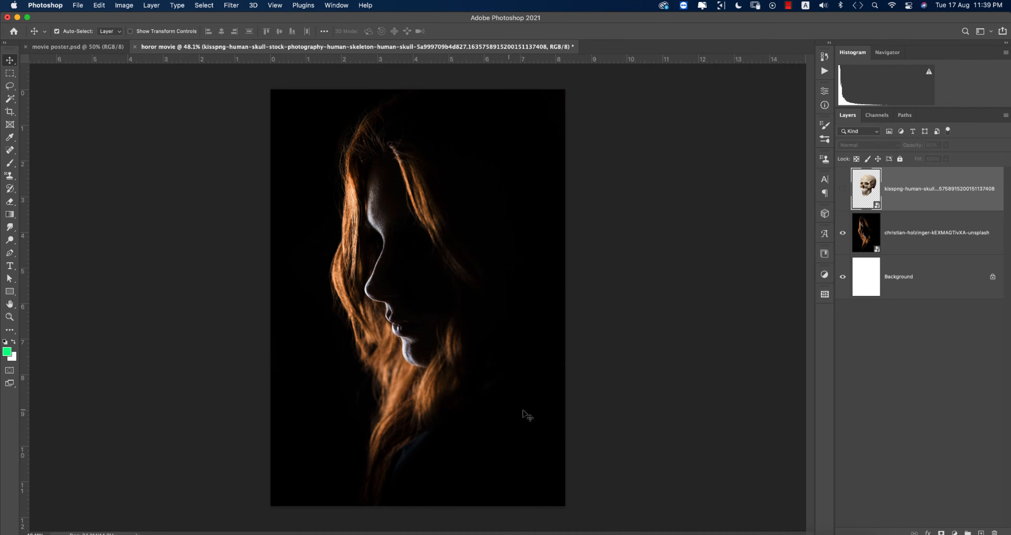
Step: Rasterize the woman's photo layer and switch to the Pen tool
{"action": "left_click", "coordinate": [943, 232]}
{"action": "scroll", "coordinate": [355, 250], "scroll_direction": "up", "scroll_amount": 3}
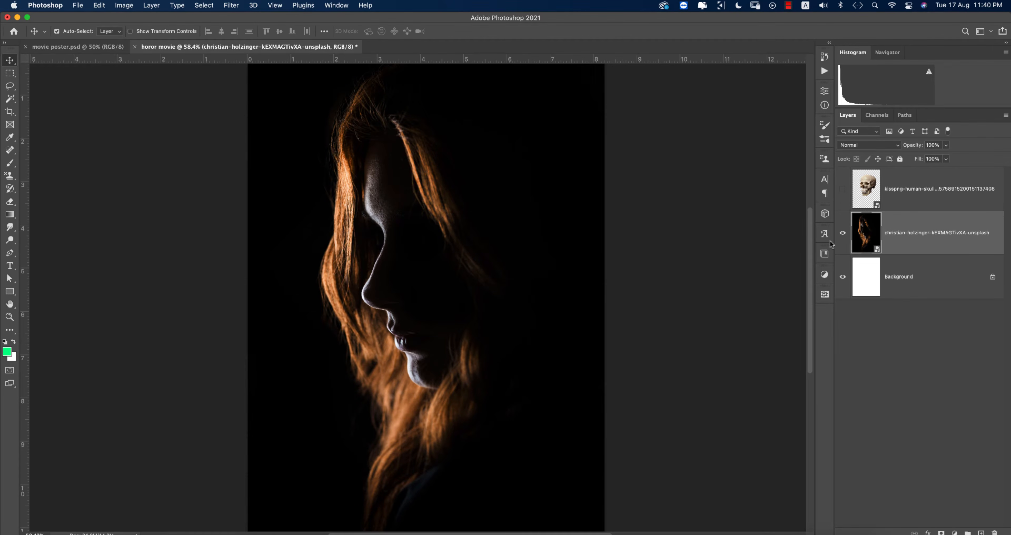
{"action": "right_click", "coordinate": [899, 236]}
{"action": "left_click", "coordinate": [789, 244]}
{"action": "key", "text": "p"}
{"action": "scroll", "coordinate": [364, 198], "scroll_direction": "down", "scroll_amount": 5}
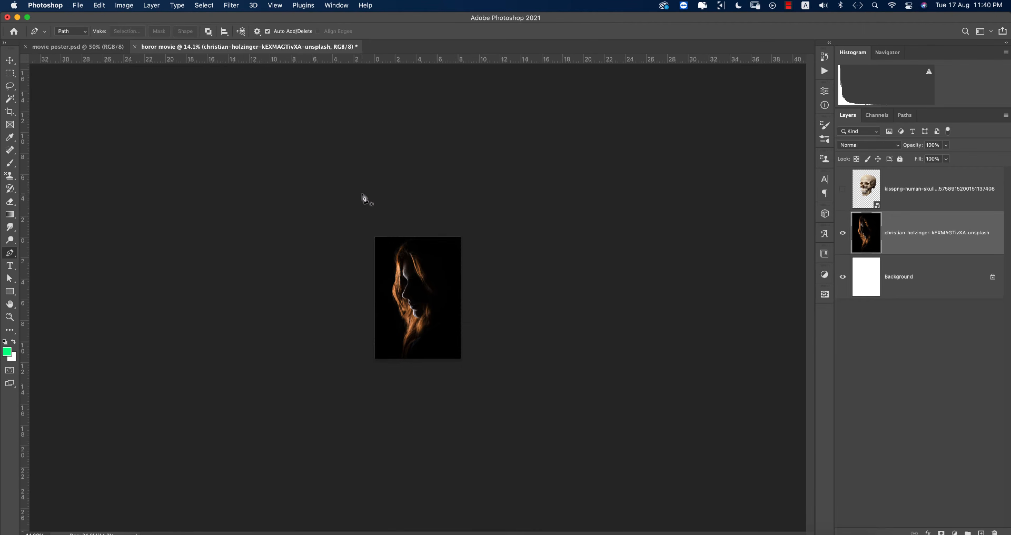
{"action": "scroll", "coordinate": [408, 274], "scroll_direction": "up", "scroll_amount": 5}
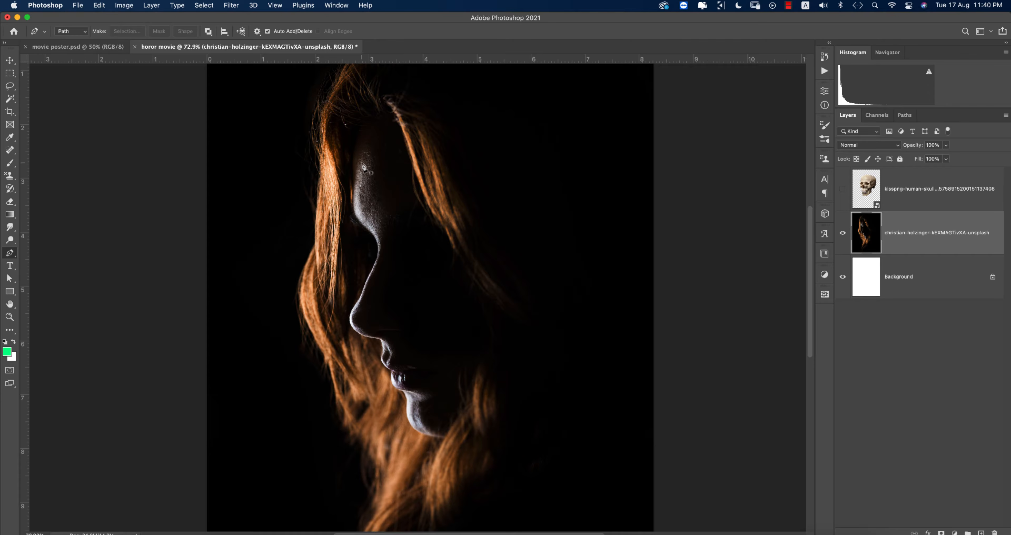
Step: Trace a pen path from the eye down the nose and around the lips
{"action": "left_click", "coordinate": [353, 181]}
{"action": "left_click_drag", "start_coordinate": [359, 221], "coordinate": [376, 261]}
{"action": "scroll", "coordinate": [367, 287], "scroll_direction": "up", "scroll_amount": 3}
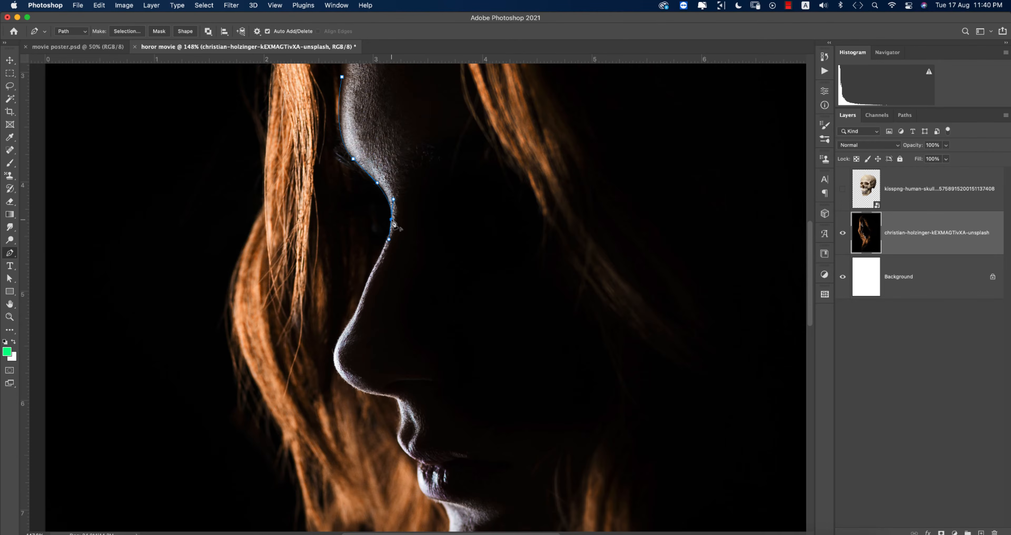
{"action": "left_click_drag", "start_coordinate": [377, 260], "coordinate": [370, 268]}
{"action": "left_click", "coordinate": [367, 284]}
{"action": "left_click", "coordinate": [366, 286], "text": "alt"}
{"action": "left_click_drag", "start_coordinate": [334, 359], "coordinate": [380, 297]}
{"action": "left_click", "coordinate": [360, 271], "text": "alt"}
{"action": "key", "text": "super+z"}
{"action": "left_click", "coordinate": [381, 284], "text": "alt"}
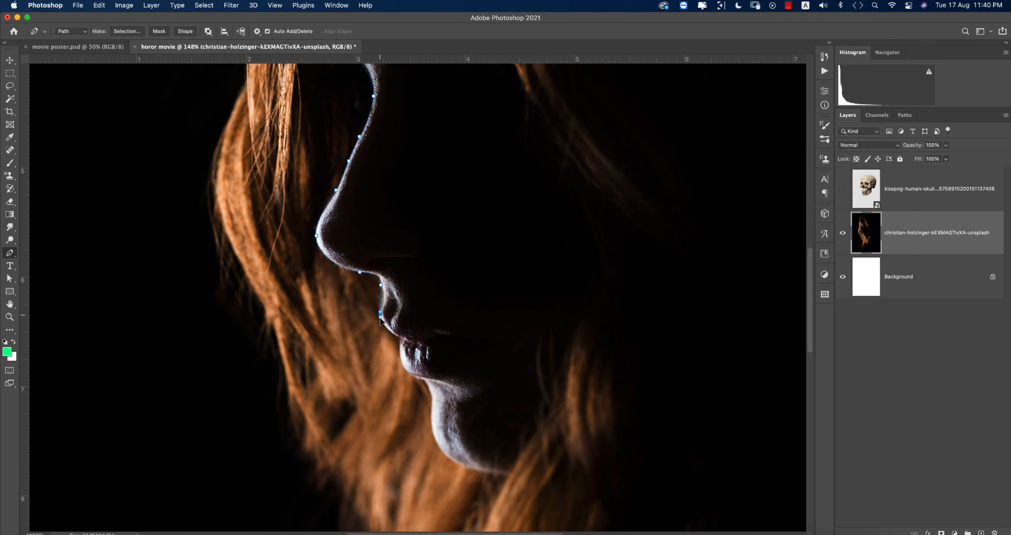
{"action": "left_click_drag", "start_coordinate": [379, 312], "coordinate": [431, 382]}
{"action": "left_click", "coordinate": [379, 311], "text": "alt"}
{"action": "left_click", "coordinate": [401, 338], "text": "alt"}
{"action": "scroll", "coordinate": [463, 338], "scroll_direction": "down", "scroll_amount": 5}
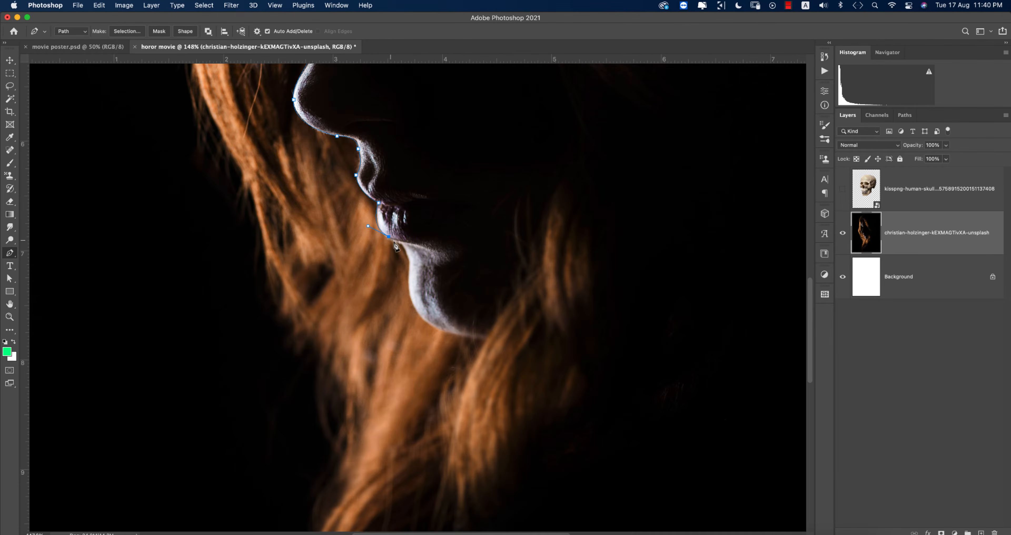
Step: Continue the path along the chin and jawline, then loop behind the head to close it
{"action": "left_click", "coordinate": [408, 272]}
{"action": "left_click_drag", "start_coordinate": [468, 336], "coordinate": [539, 340]}
{"action": "left_click", "coordinate": [469, 336], "text": "alt"}
{"action": "scroll", "coordinate": [486, 342], "scroll_direction": "down", "scroll_amount": 12}
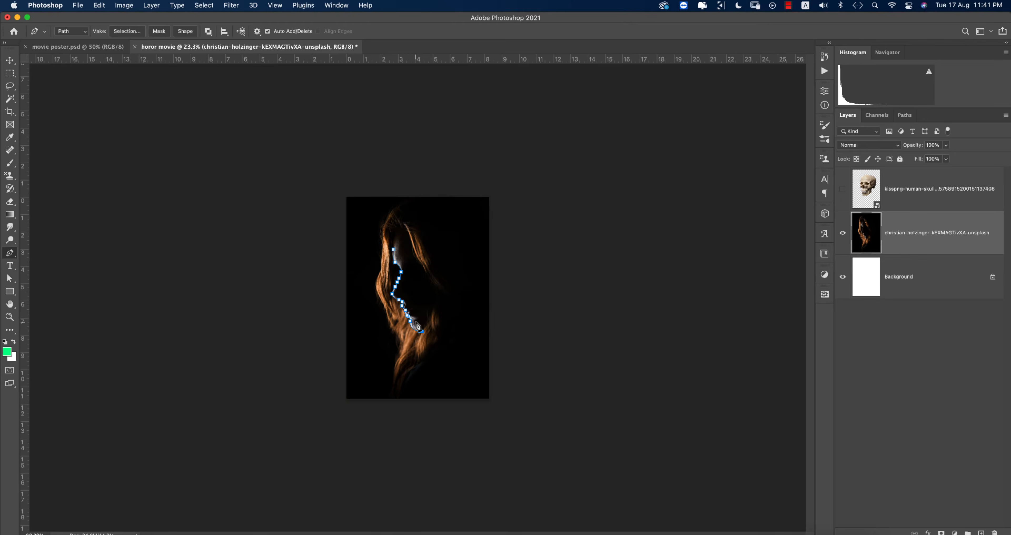
{"action": "scroll", "coordinate": [417, 324], "scroll_direction": "up", "scroll_amount": 6}
{"action": "left_click", "coordinate": [377, 422]}
{"action": "left_click", "coordinate": [321, 401]}
{"action": "left_click", "coordinate": [298, 311]}
{"action": "left_click", "coordinate": [295, 172]}
{"action": "left_click", "coordinate": [311, 128]}
{"action": "left_click", "coordinate": [372, 141]}
{"action": "left_click", "coordinate": [365, 194]}
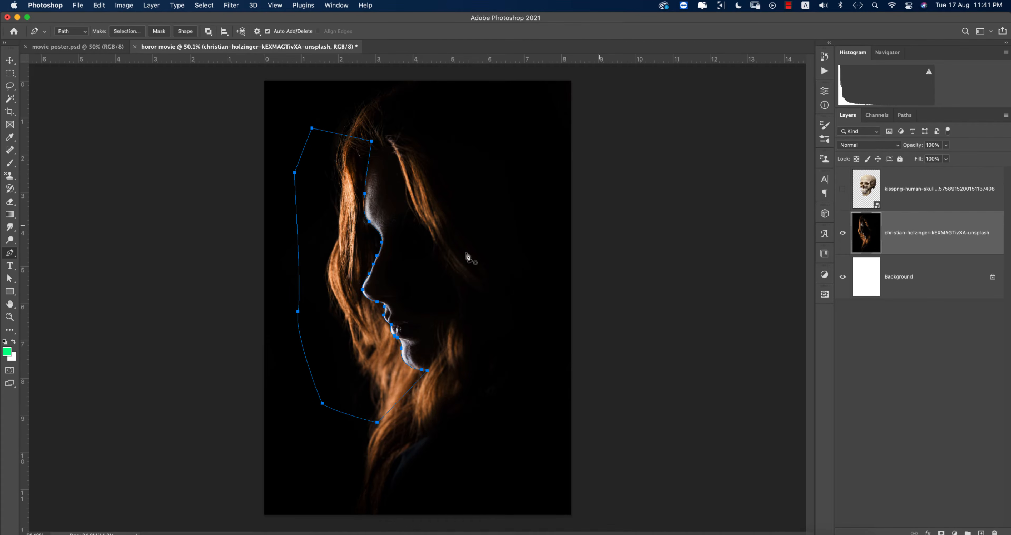
Step: Turn the face path into a selection with no feathering
{"action": "right_click", "coordinate": [341, 253]}
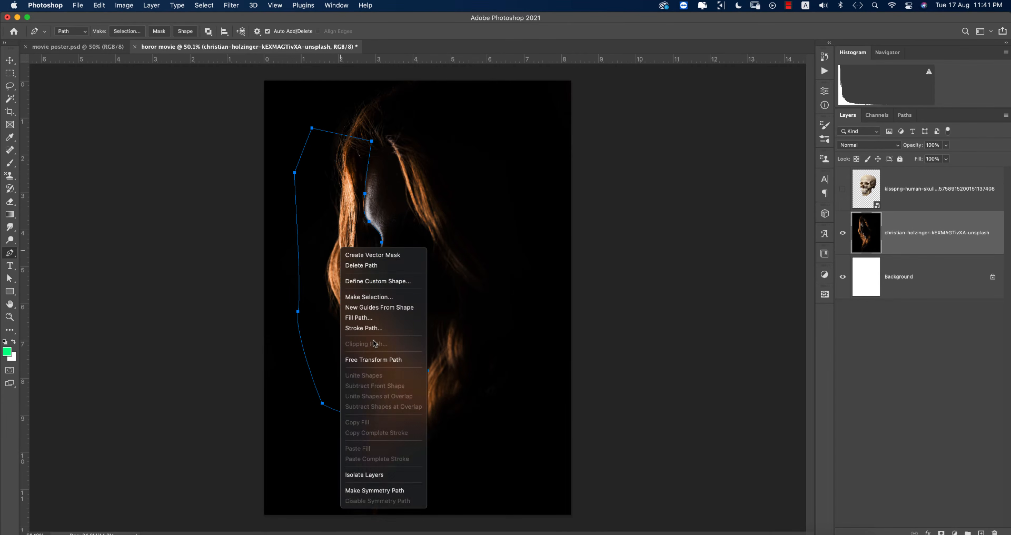
{"action": "left_click", "coordinate": [542, 114]}
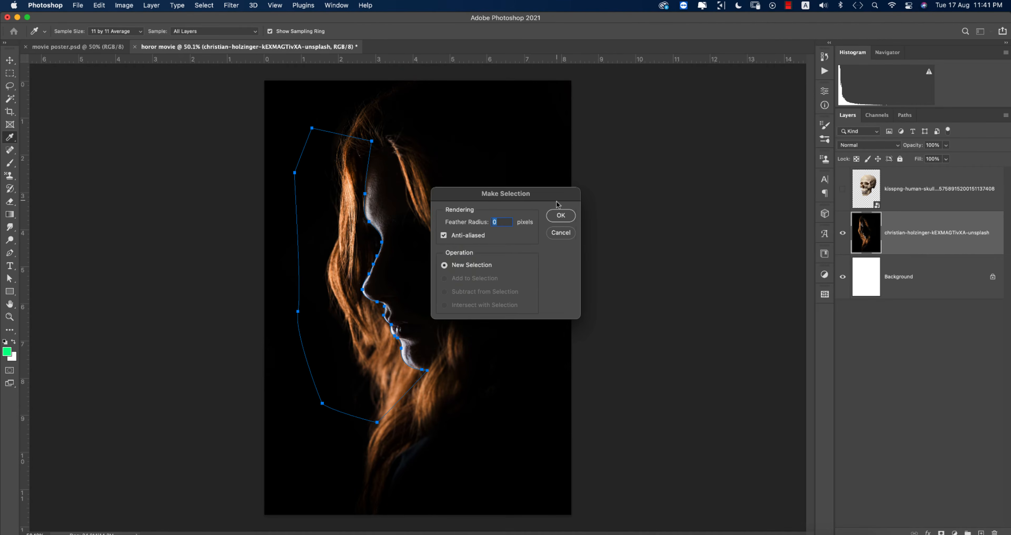
{"action": "left_click", "coordinate": [561, 216]}
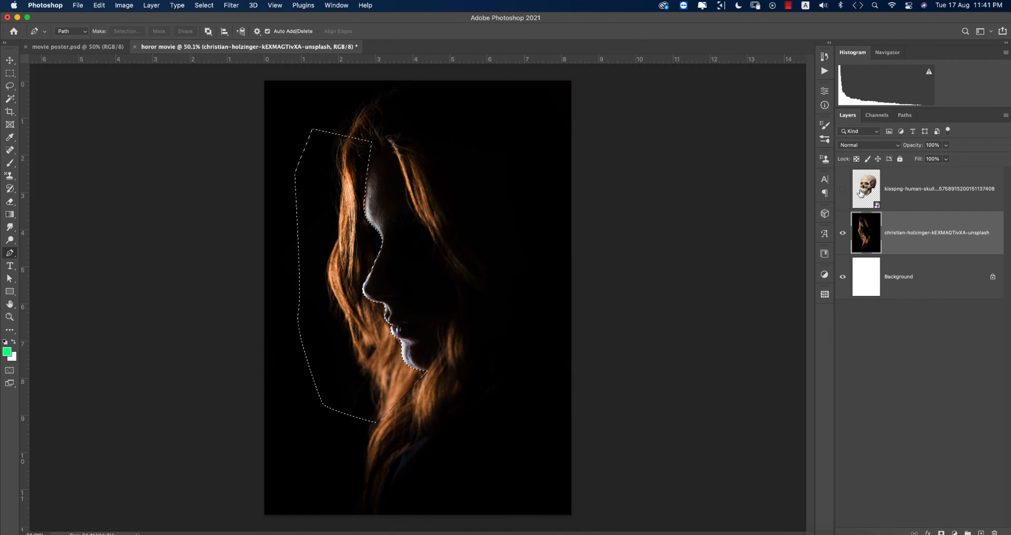
Step: Show and rasterize the skull layer, deselect, and give it a layer mask
{"action": "left_click", "coordinate": [843, 189]}
{"action": "left_click", "coordinate": [874, 190]}
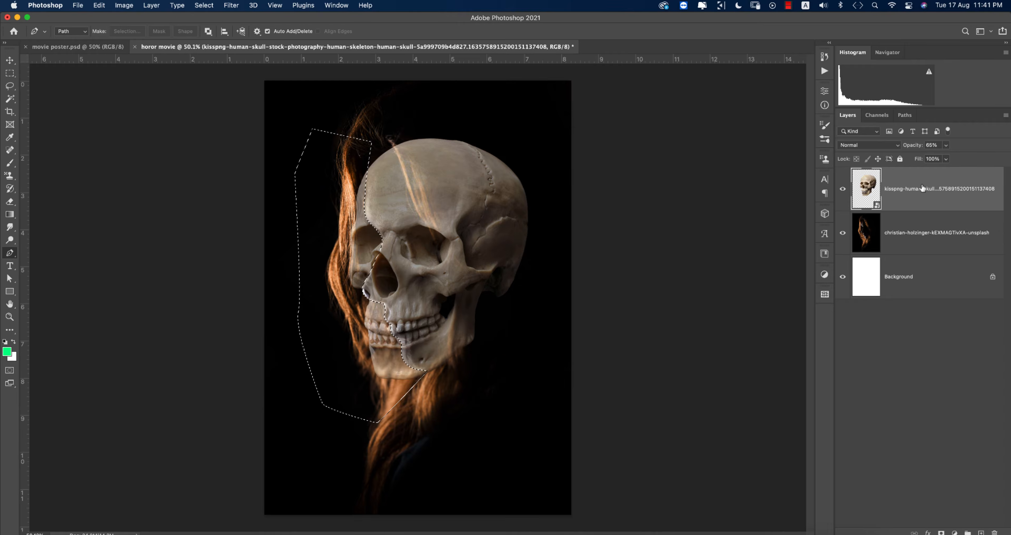
{"action": "right_click", "coordinate": [926, 189]}
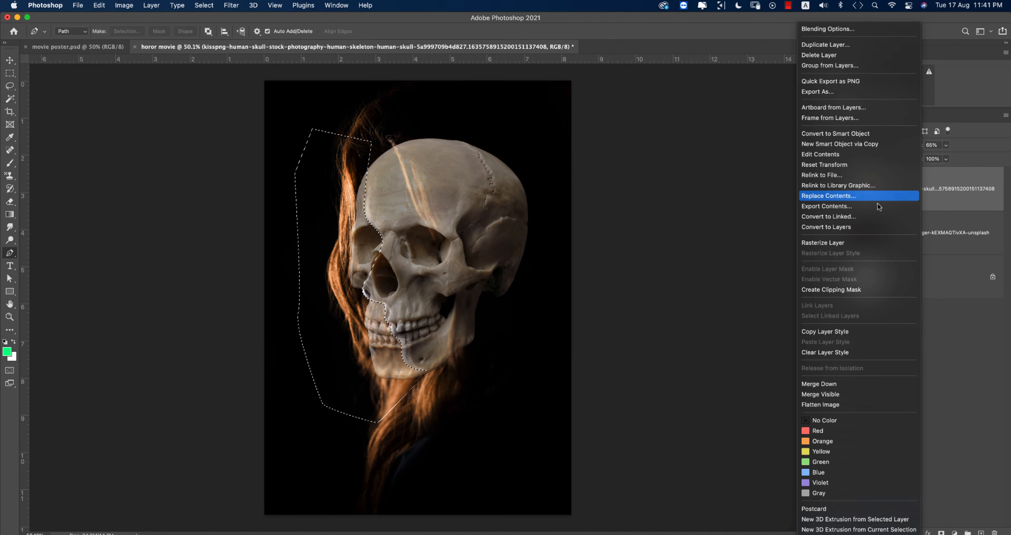
{"action": "left_click", "coordinate": [843, 243]}
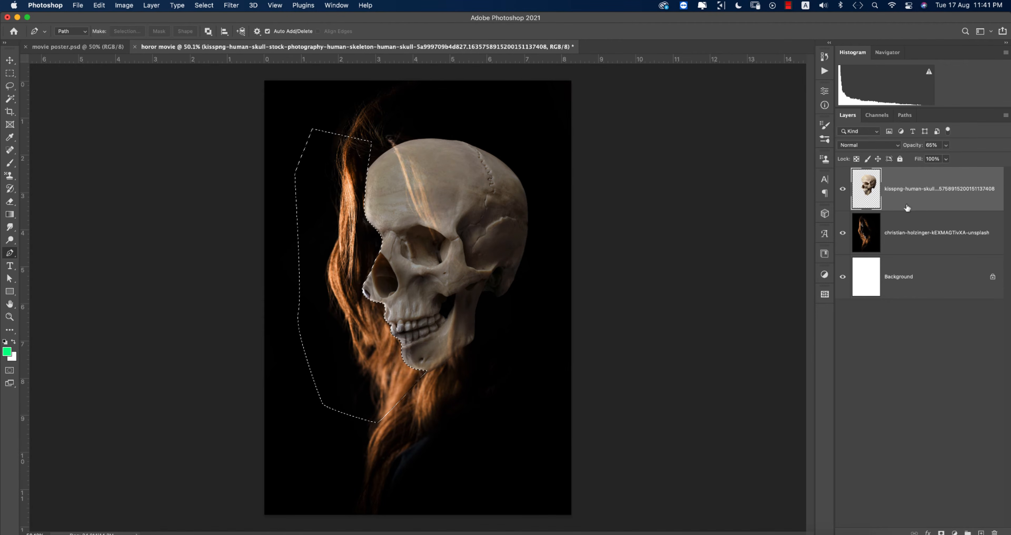
{"action": "key", "text": "super+d"}
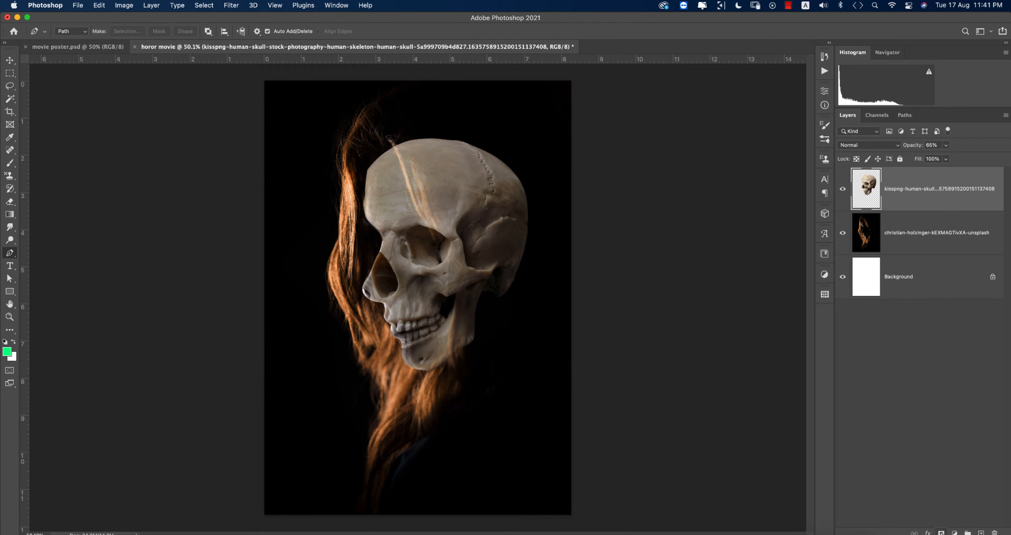
{"action": "left_click", "coordinate": [942, 533]}
Step: Set up a 900 px soft brush with reduced opacity and flow
{"action": "left_click", "coordinate": [10, 164]}
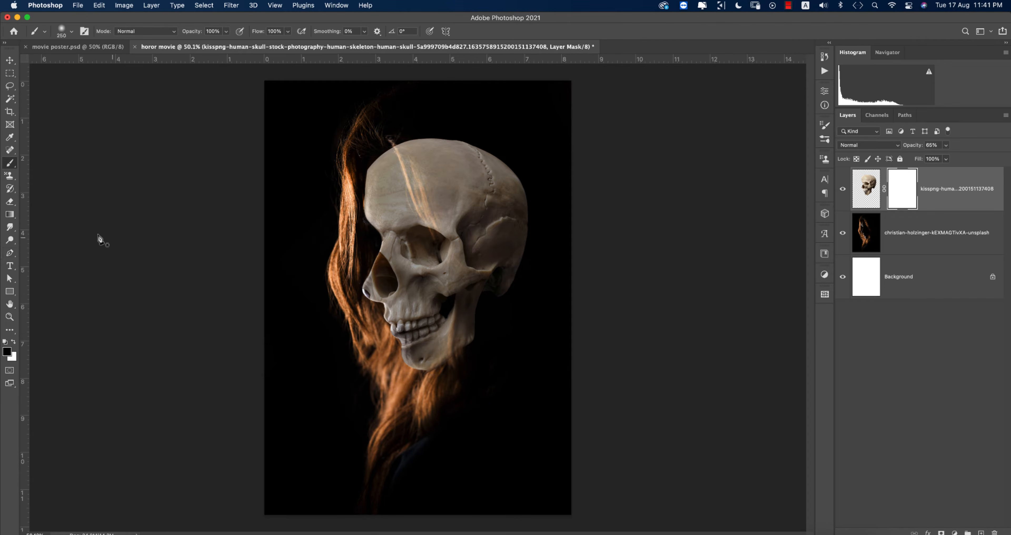
{"action": "right_click", "coordinate": [11, 164]}
{"action": "left_click", "coordinate": [62, 162]}
{"action": "key", "text": "bracketright"}
{"action": "key", "text": "bracketright"}
{"action": "key", "text": "bracketright"}
{"action": "left_click_drag", "start_coordinate": [196, 34], "coordinate": [175, 36]}
{"action": "left_click_drag", "start_coordinate": [255, 31], "coordinate": [244, 33]}
Step: Paint the skull's mask to fade its forehead, nose, cheek and edges, then lower it to 55% opacity
{"action": "mouse_move", "coordinate": [385, 136]}
{"action": "left_mouse_down"}
{"action": "mouse_move", "coordinate": [431, 149]}
{"action": "mouse_move", "coordinate": [388, 143]}
{"action": "mouse_move", "coordinate": [357, 163]}
{"action": "mouse_move", "coordinate": [440, 134]}
{"action": "mouse_move", "coordinate": [427, 140]}
{"action": "mouse_move", "coordinate": [486, 158]}
{"action": "mouse_move", "coordinate": [489, 212]}
{"action": "mouse_move", "coordinate": [471, 203]}
{"action": "mouse_move", "coordinate": [473, 174]}
{"action": "mouse_move", "coordinate": [489, 159]}
{"action": "mouse_move", "coordinate": [514, 215]}
{"action": "mouse_move", "coordinate": [500, 223]}
{"action": "mouse_move", "coordinate": [445, 382]}
{"action": "left_mouse_up"}
{"action": "key", "text": "bracketleft"}
{"action": "key", "text": "bracketleft"}
{"action": "key", "text": "bracketleft"}
{"action": "key", "text": "bracketleft"}
{"action": "mouse_move", "coordinate": [469, 351]}
{"action": "left_mouse_down"}
{"action": "mouse_move", "coordinate": [373, 275]}
{"action": "mouse_move", "coordinate": [386, 192]}
{"action": "left_mouse_up"}
{"action": "left_click_drag", "start_coordinate": [455, 220], "coordinate": [492, 284]}
{"action": "mouse_move", "coordinate": [426, 377]}
{"action": "left_mouse_down"}
{"action": "mouse_move", "coordinate": [376, 374]}
{"action": "mouse_move", "coordinate": [387, 208]}
{"action": "mouse_move", "coordinate": [450, 211]}
{"action": "mouse_move", "coordinate": [436, 270]}
{"action": "left_mouse_up"}
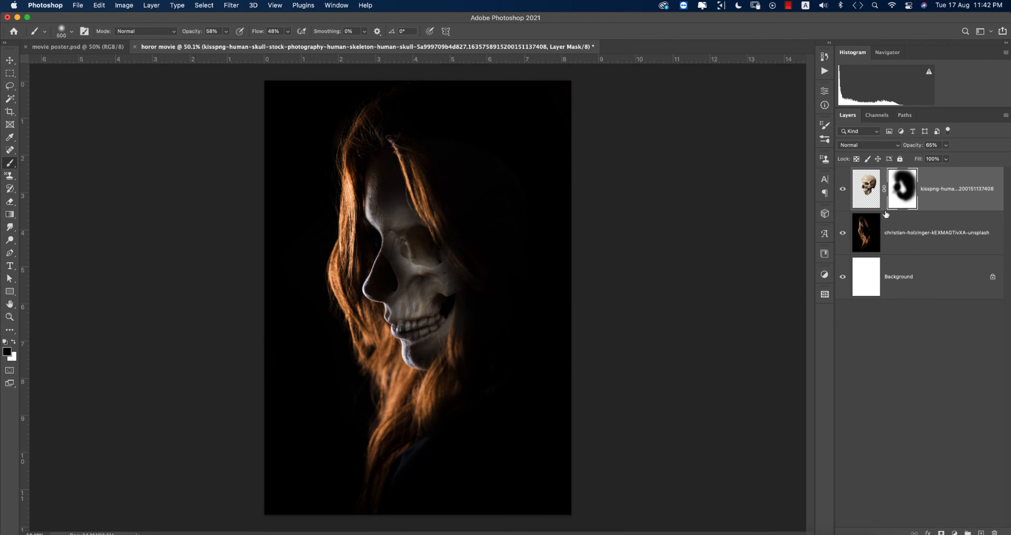
{"action": "left_click_drag", "start_coordinate": [914, 147], "coordinate": [909, 149]}
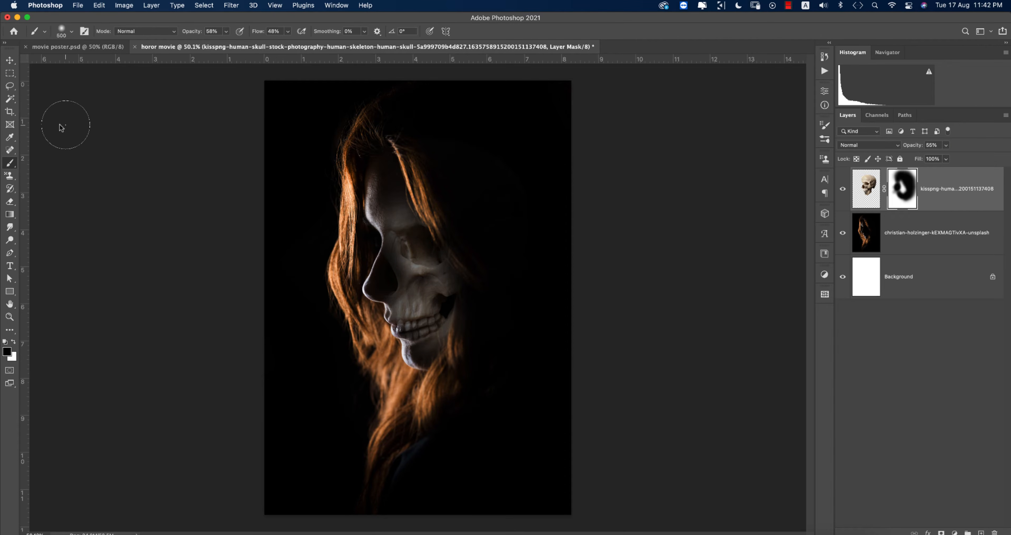
{"action": "left_click", "coordinate": [10, 60]}
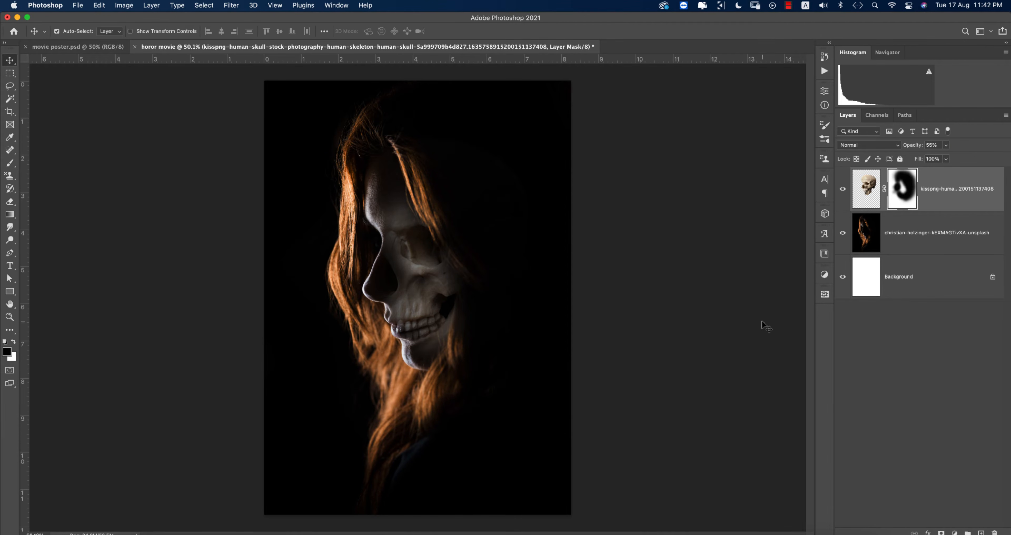
{"action": "left_click", "coordinate": [923, 240]}
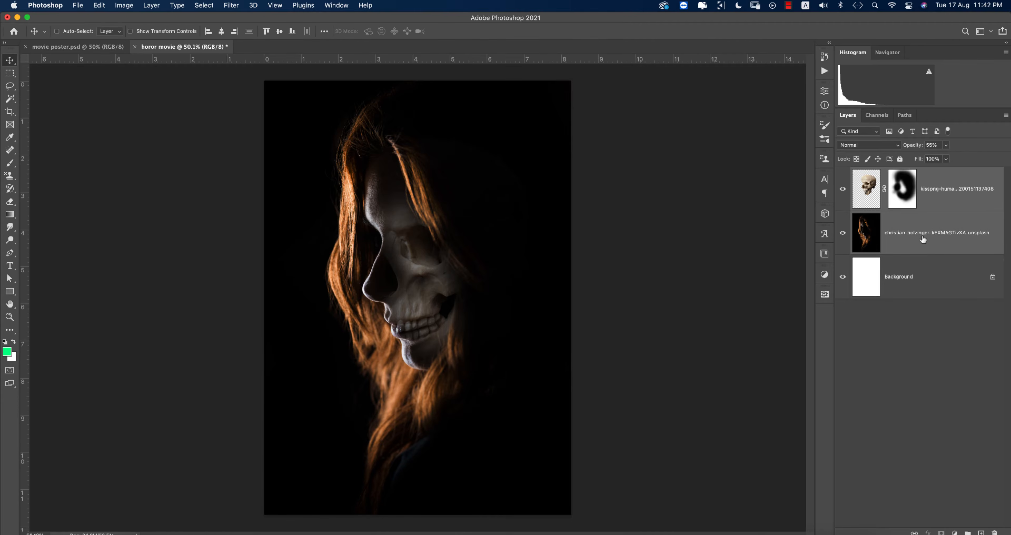
Step: Group the skull and woman layers and name the group 'girl'
{"action": "key", "text": "super+g"}
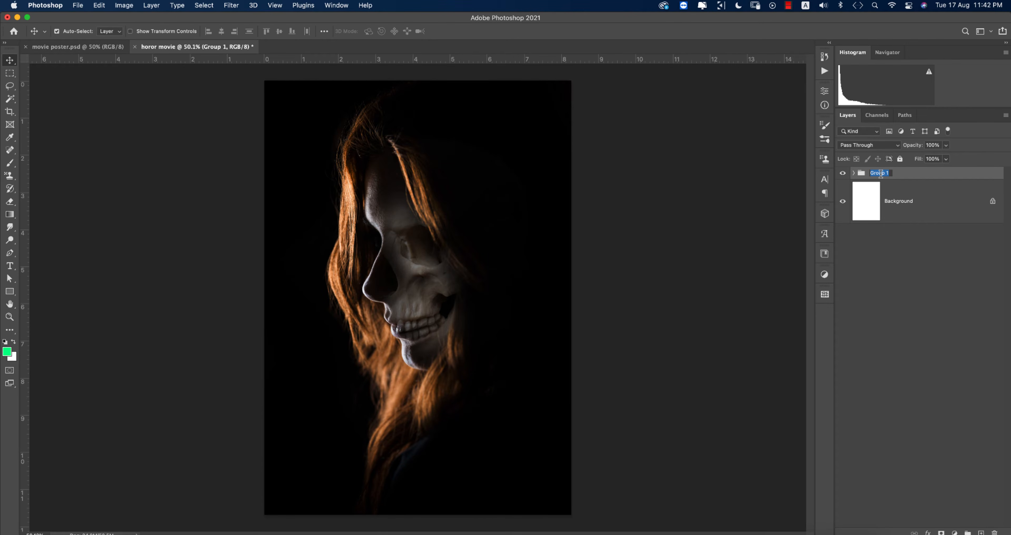
{"action": "type", "text": "g"}
{"action": "key", "text": "Return"}
{"action": "left_click", "coordinate": [710, 266]}
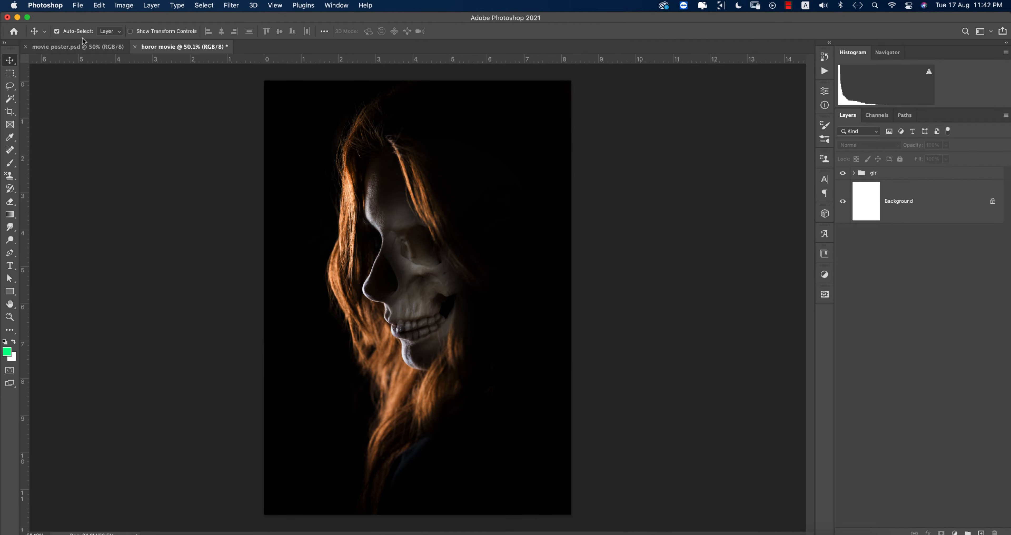
Step: Convert the girl group into a smart object
{"action": "left_click", "coordinate": [83, 46]}
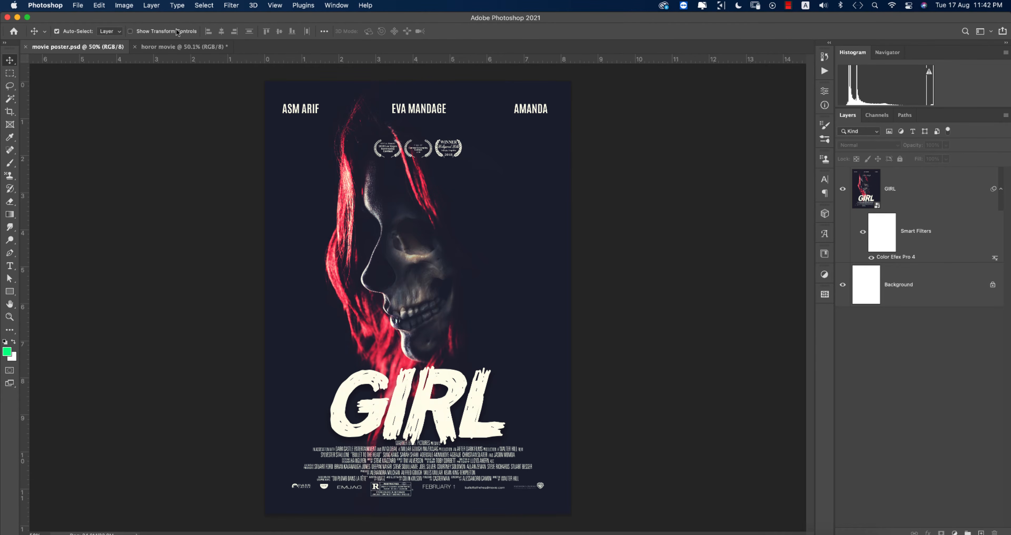
{"action": "left_click", "coordinate": [178, 45]}
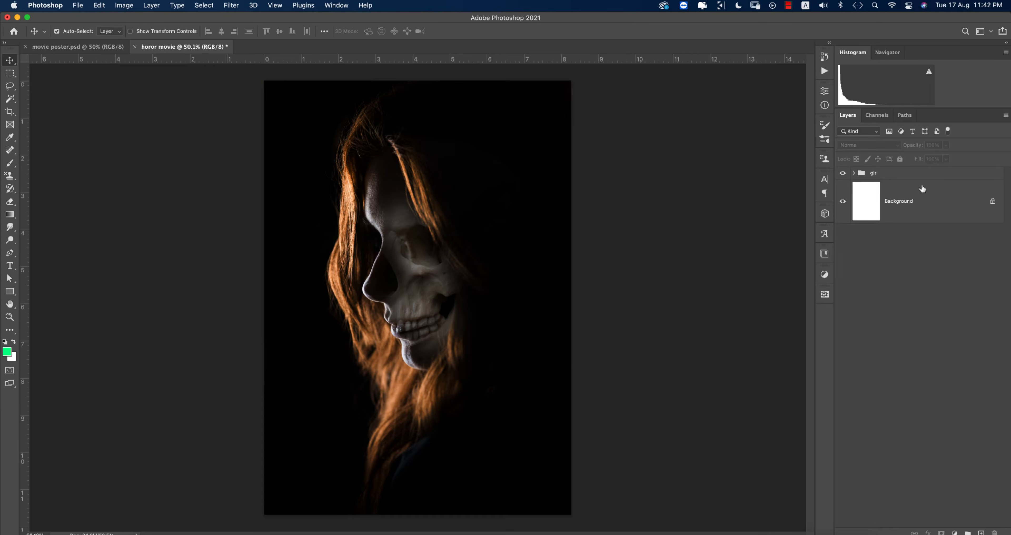
{"action": "right_click", "coordinate": [912, 174]}
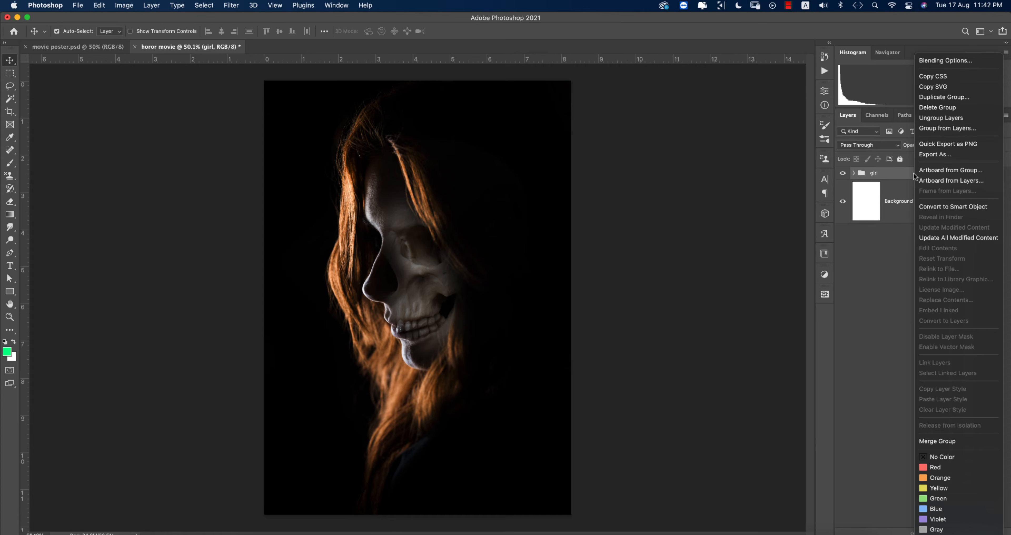
{"action": "left_click", "coordinate": [932, 206]}
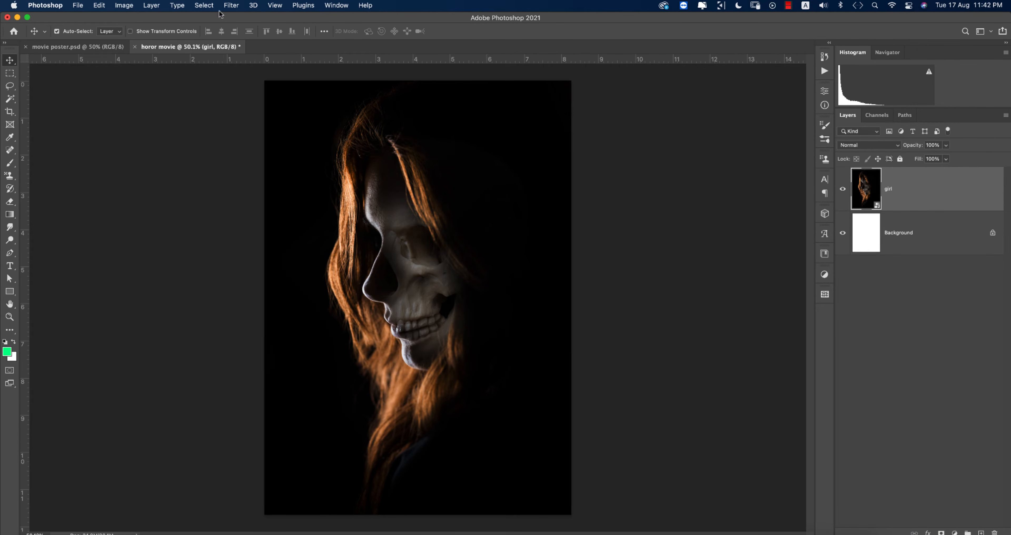
{"action": "left_click", "coordinate": [231, 5]}
Step: Apply a Camera Raw filter with Oranges hue -88 and Reds saturation +22 to redden the hair
{"action": "left_click", "coordinate": [247, 79]}
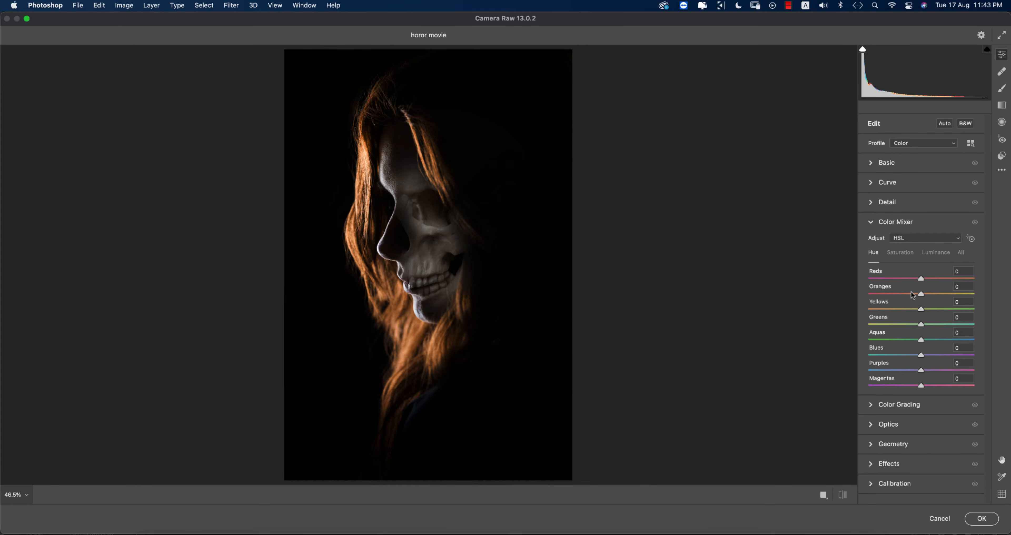
{"action": "left_click_drag", "start_coordinate": [921, 294], "coordinate": [885, 295]}
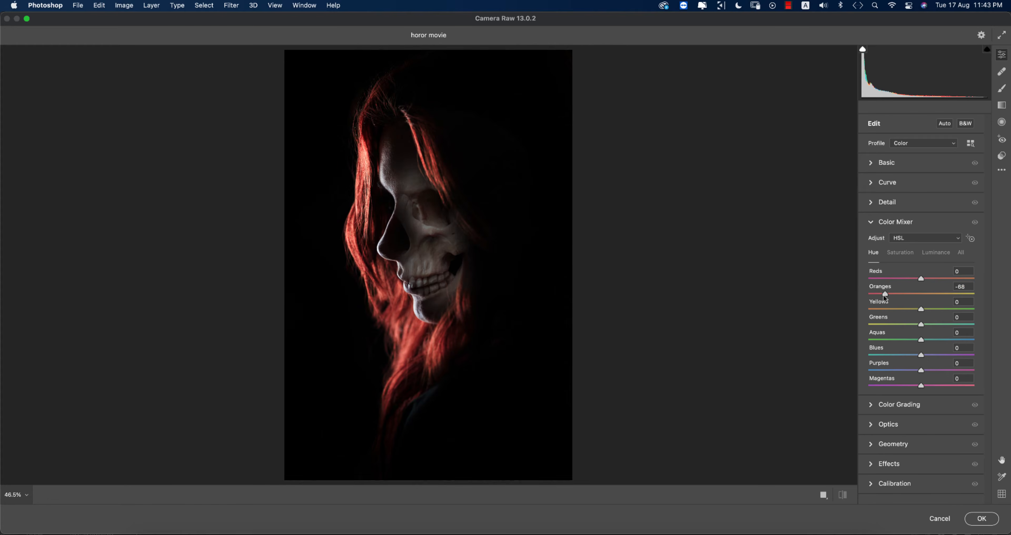
{"action": "left_click", "coordinate": [902, 253]}
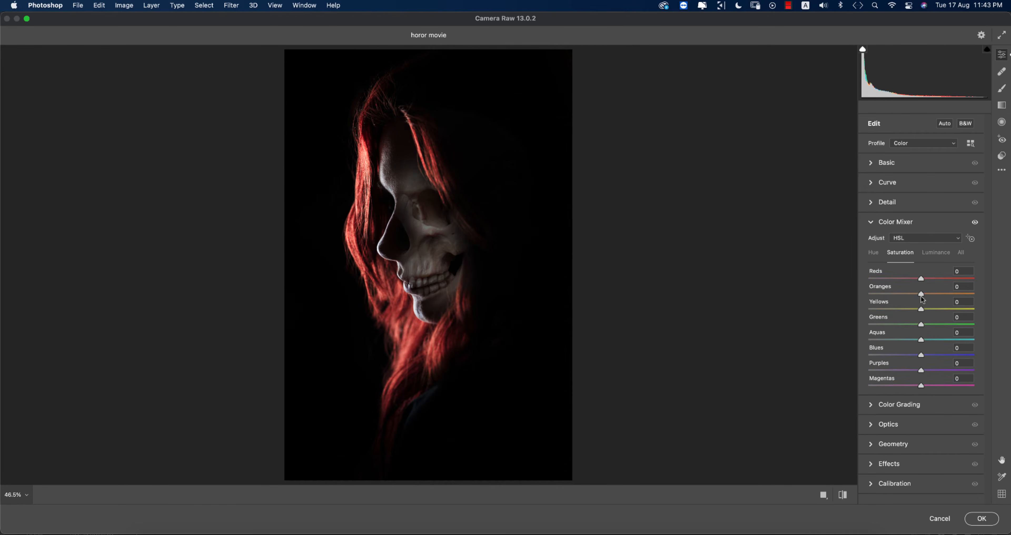
{"action": "left_click_drag", "start_coordinate": [924, 281], "coordinate": [934, 281]}
{"action": "left_click", "coordinate": [869, 223]}
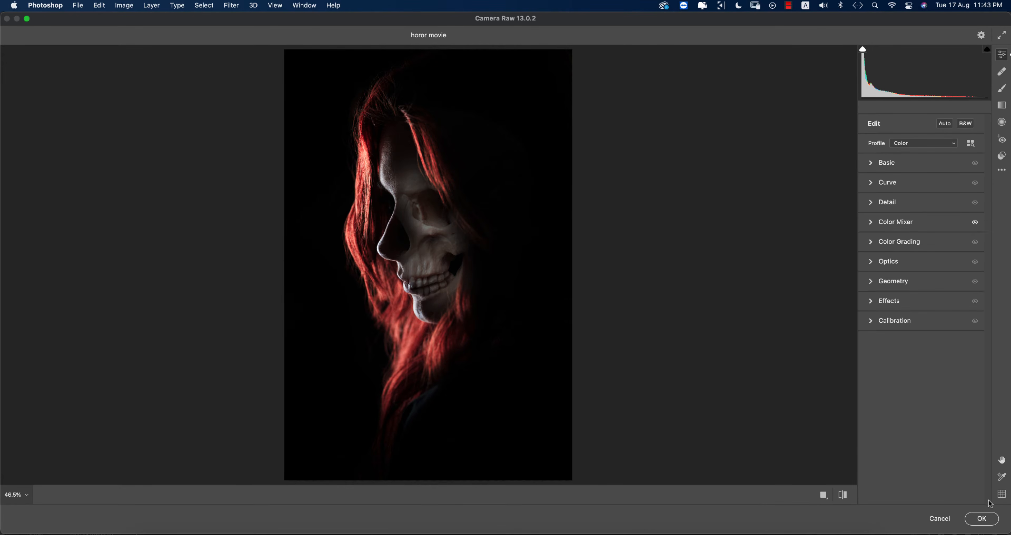
{"action": "left_click", "coordinate": [990, 519]}
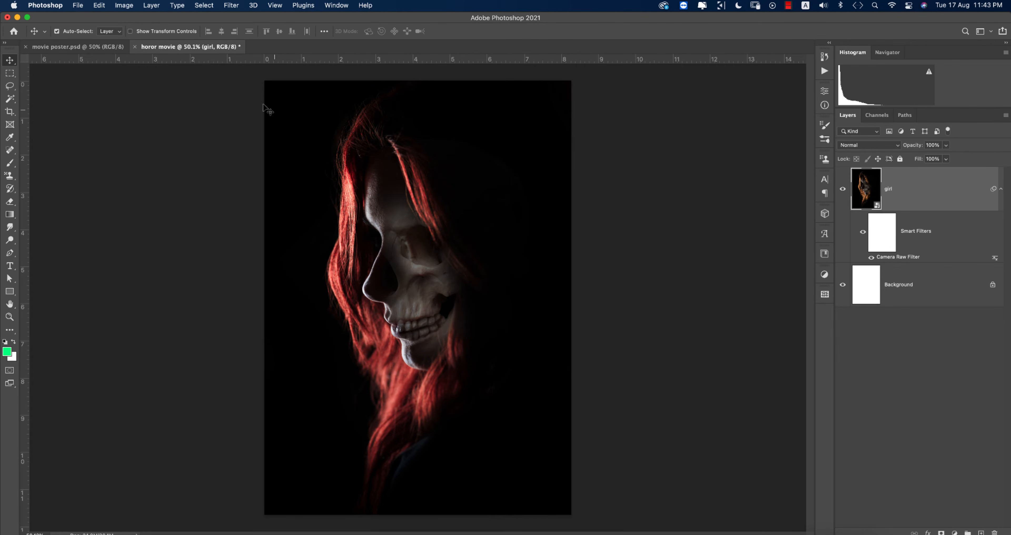
Step: Place the credits screenshot image and move it to the bottom of the poster
{"action": "left_click", "coordinate": [81, 7]}
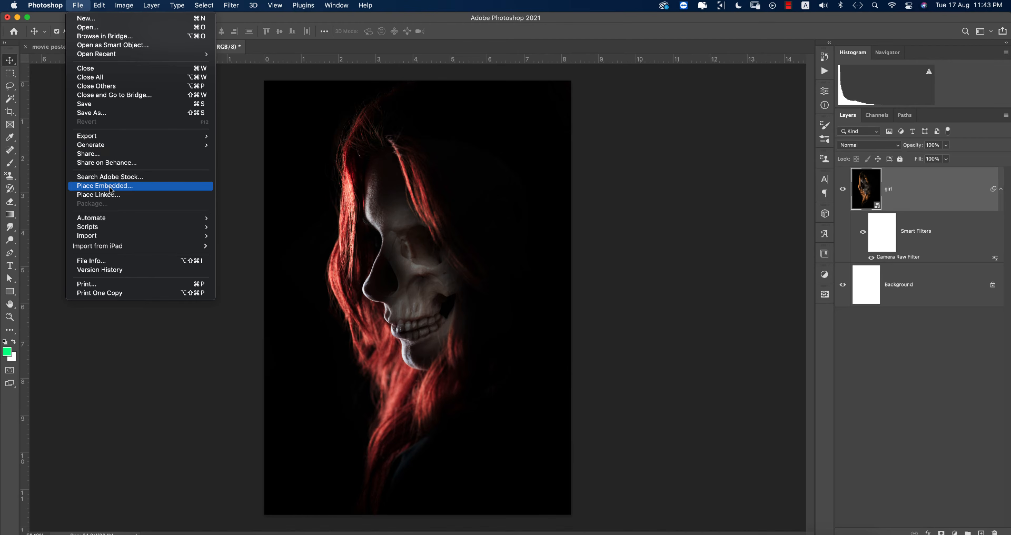
{"action": "left_click", "coordinate": [151, 190]}
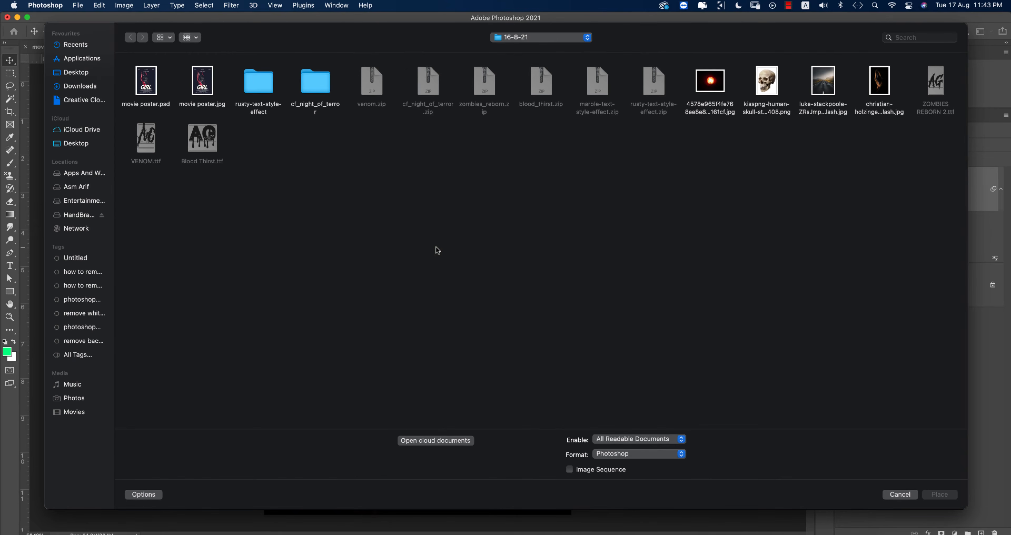
{"action": "left_click", "coordinate": [87, 174]}
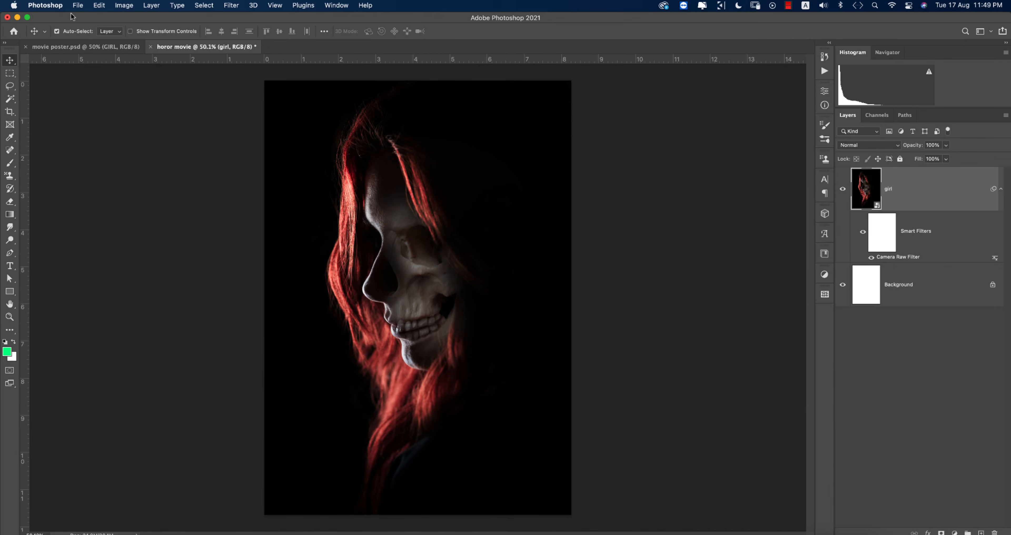
{"action": "left_click", "coordinate": [78, 7]}
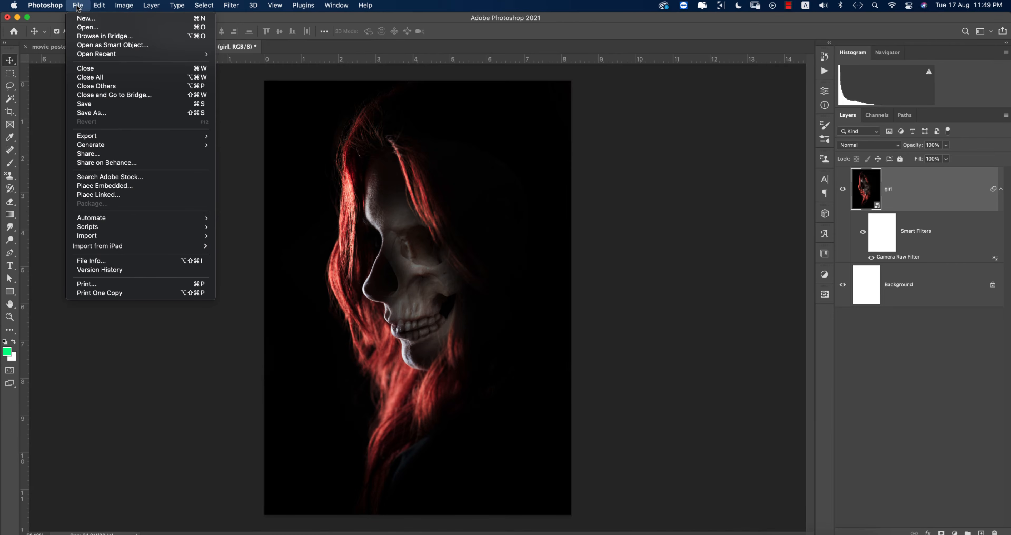
{"action": "left_click", "coordinate": [88, 187]}
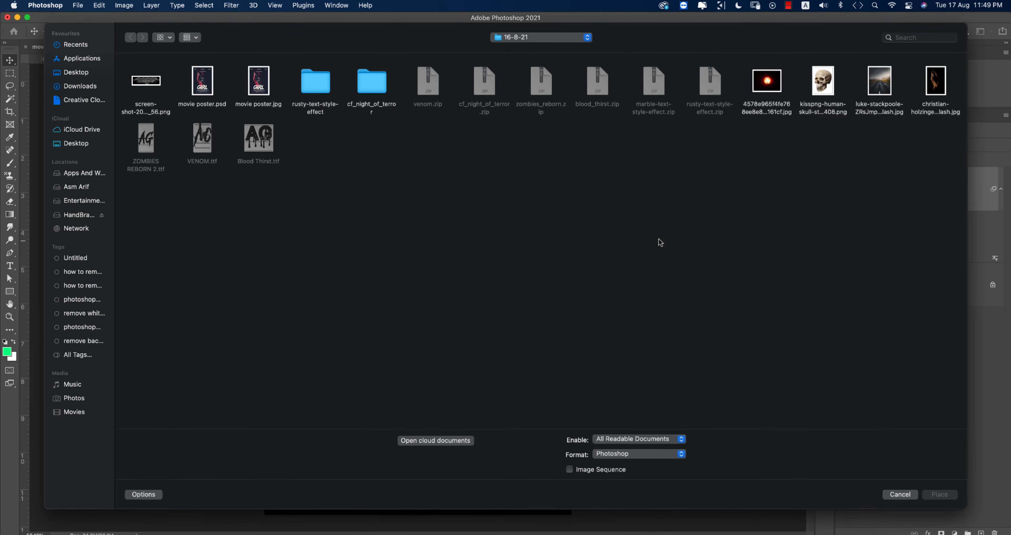
{"action": "double_click", "coordinate": [148, 85]}
{"action": "left_click_drag", "start_coordinate": [533, 288], "coordinate": [537, 463]}
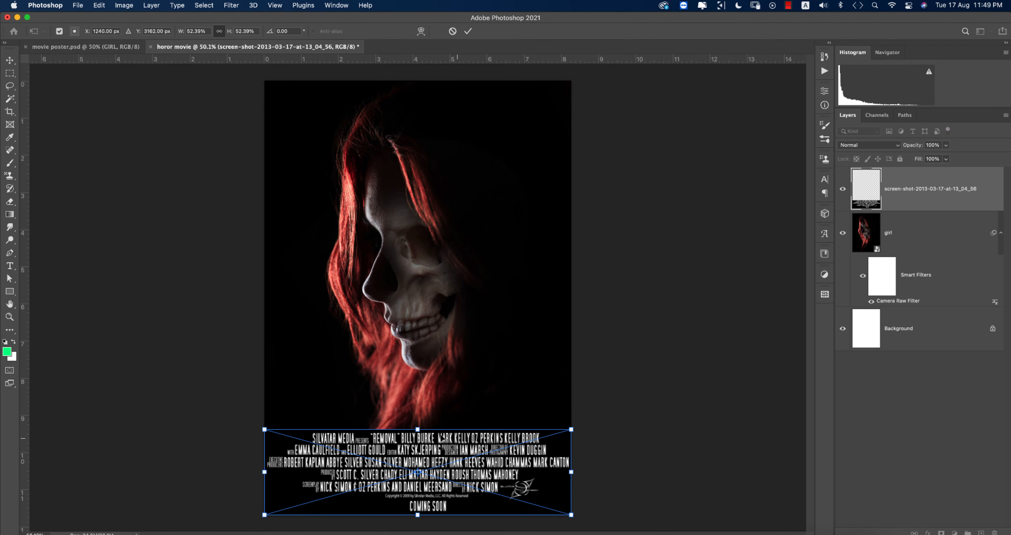
Step: Scale the credits band down to about 39.66% and nudge it slightly up
{"action": "left_click_drag", "start_coordinate": [422, 428], "coordinate": [420, 450]}
{"action": "left_click_drag", "start_coordinate": [475, 479], "coordinate": [483, 458]}
{"action": "key", "text": "Return"}
{"action": "scroll", "coordinate": [546, 466], "scroll_direction": "up", "scroll_amount": 10}
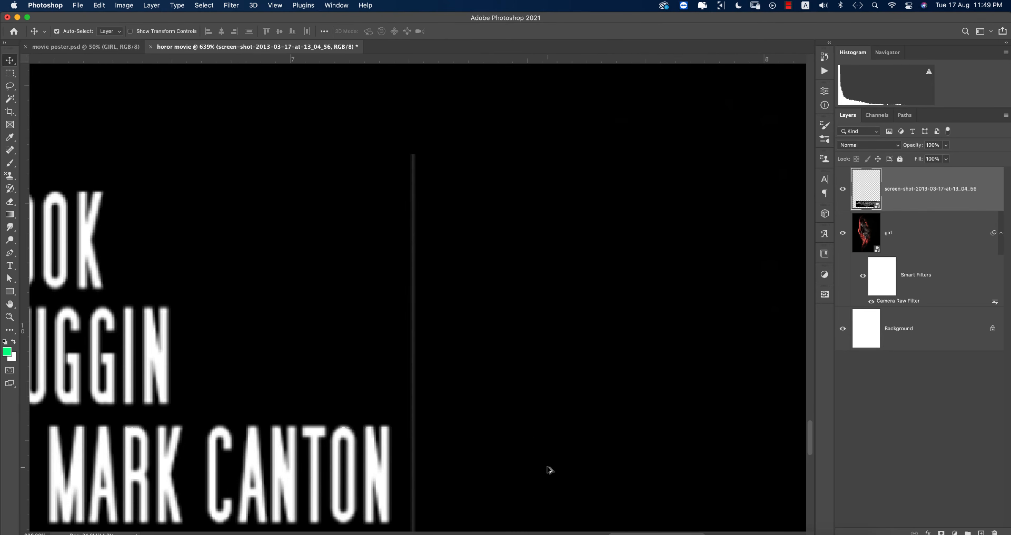
{"action": "scroll", "coordinate": [550, 470], "scroll_direction": "down", "scroll_amount": 5}
{"action": "left_click_drag", "start_coordinate": [550, 469], "coordinate": [554, 254]}
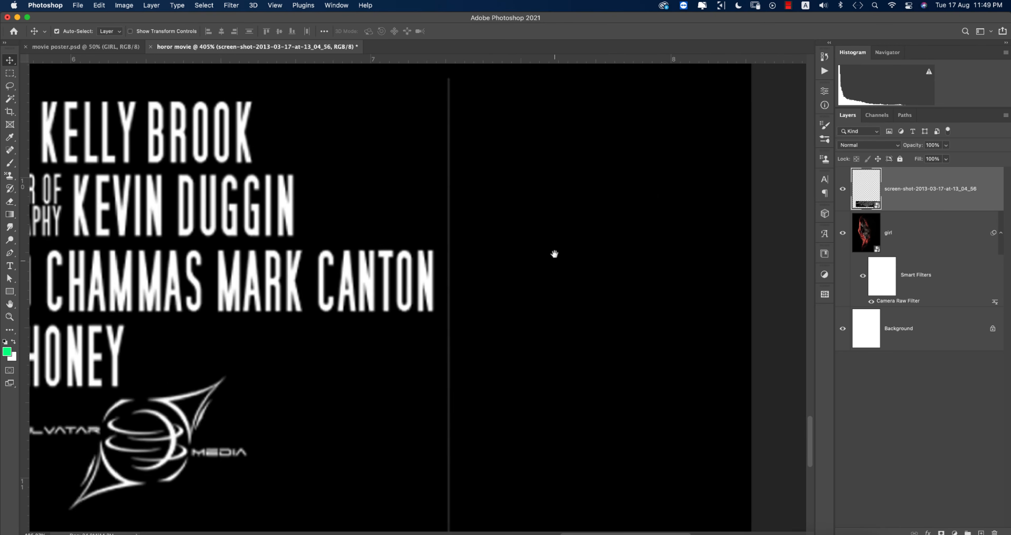
{"action": "scroll", "coordinate": [544, 338], "scroll_direction": "down", "scroll_amount": 4}
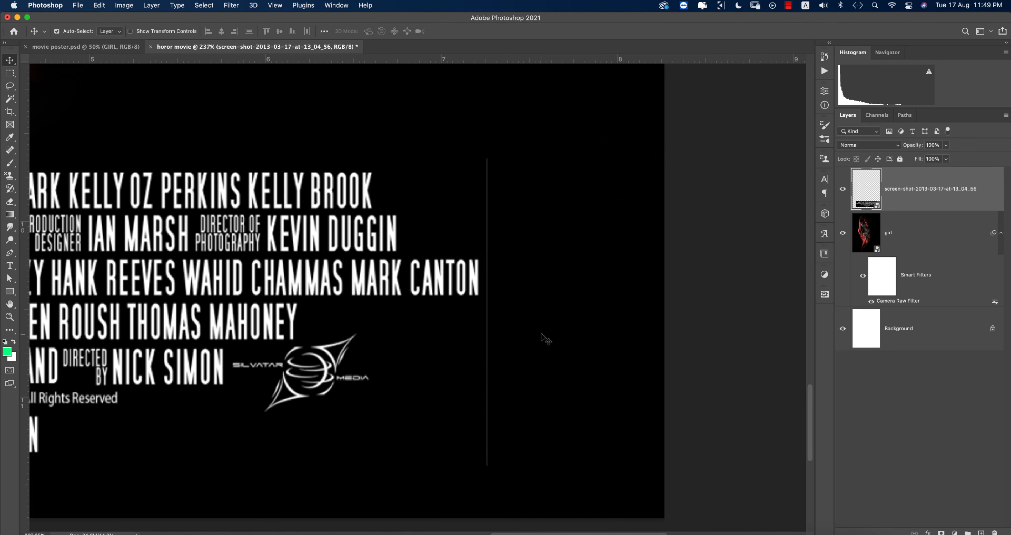
Step: Select the empty strip right of the credits and rasterize the credits layer
{"action": "left_click", "coordinate": [10, 73]}
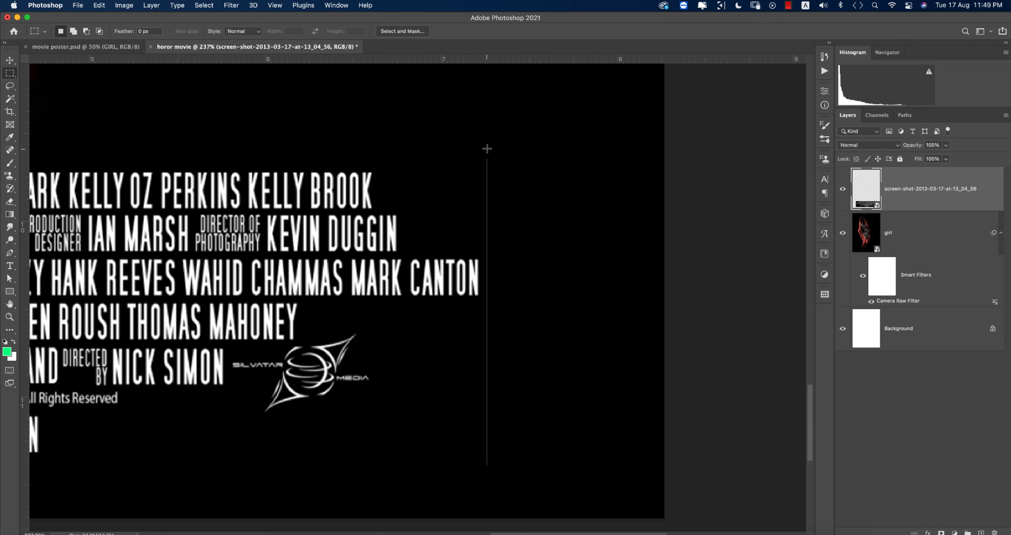
{"action": "left_click_drag", "start_coordinate": [483, 152], "coordinate": [542, 473]}
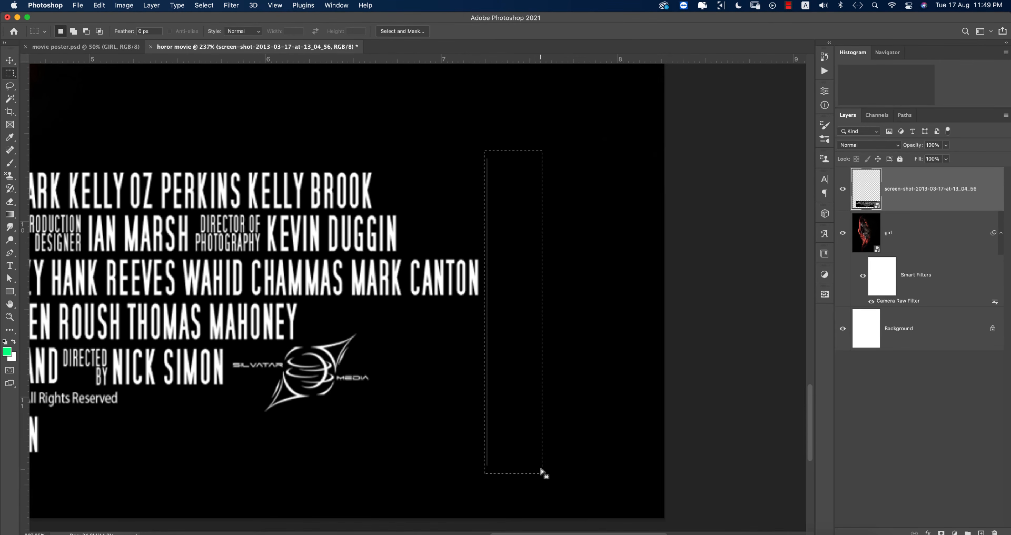
{"action": "key", "text": "BackSpace"}
{"action": "key", "text": "Return"}
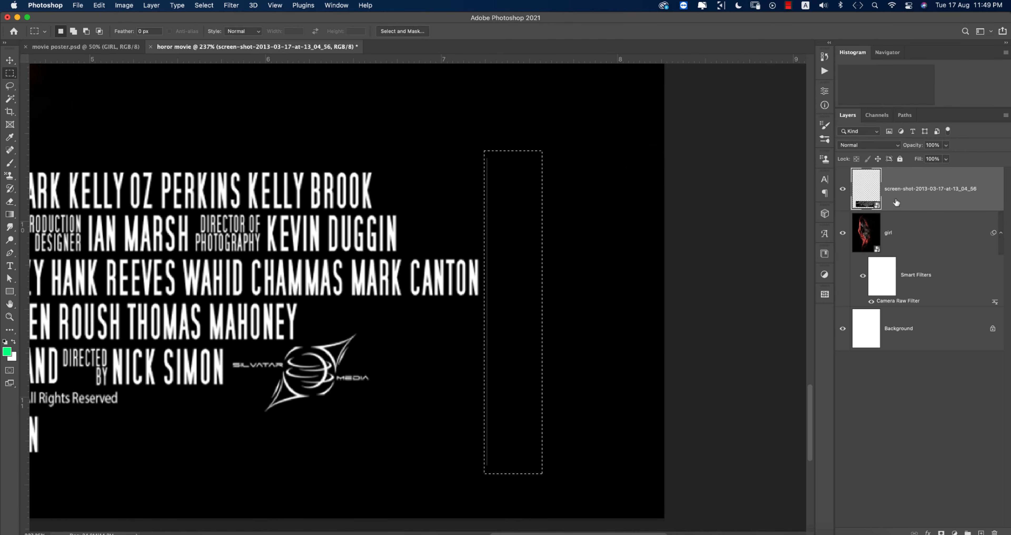
{"action": "right_click", "coordinate": [910, 191]}
{"action": "left_click", "coordinate": [814, 243]}
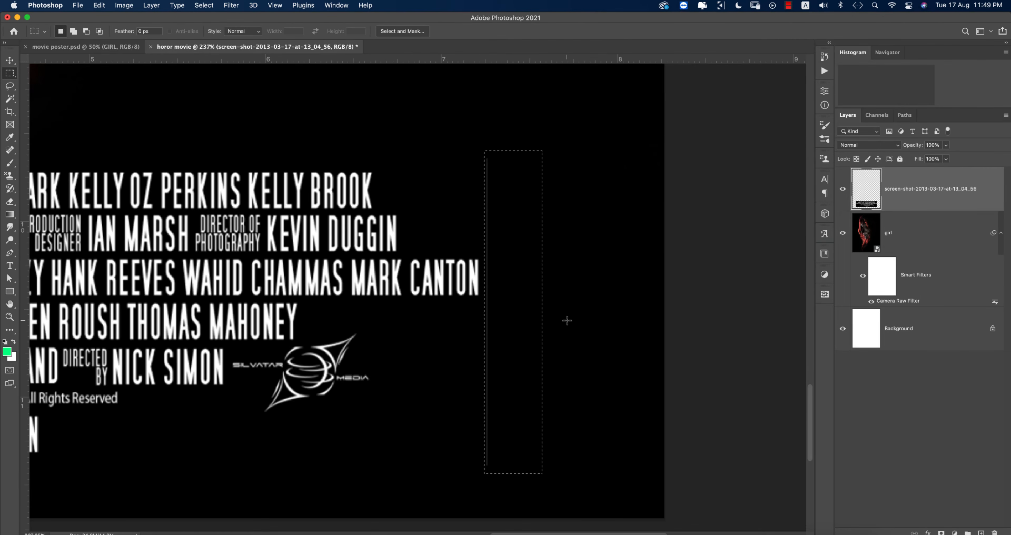
{"action": "left_click_drag", "start_coordinate": [266, 353], "coordinate": [731, 339]}
{"action": "left_click_drag", "start_coordinate": [53, 298], "coordinate": [274, 369]}
Step: Set the credits layer's blend mode to Lighten so only the white text shows
{"action": "key", "text": "super+0"}
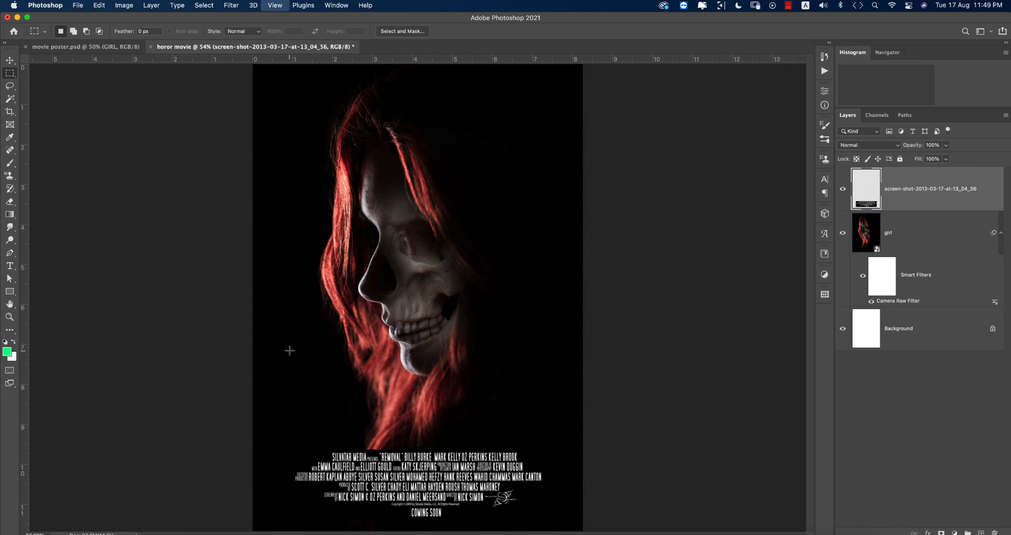
{"action": "left_click", "coordinate": [614, 336]}
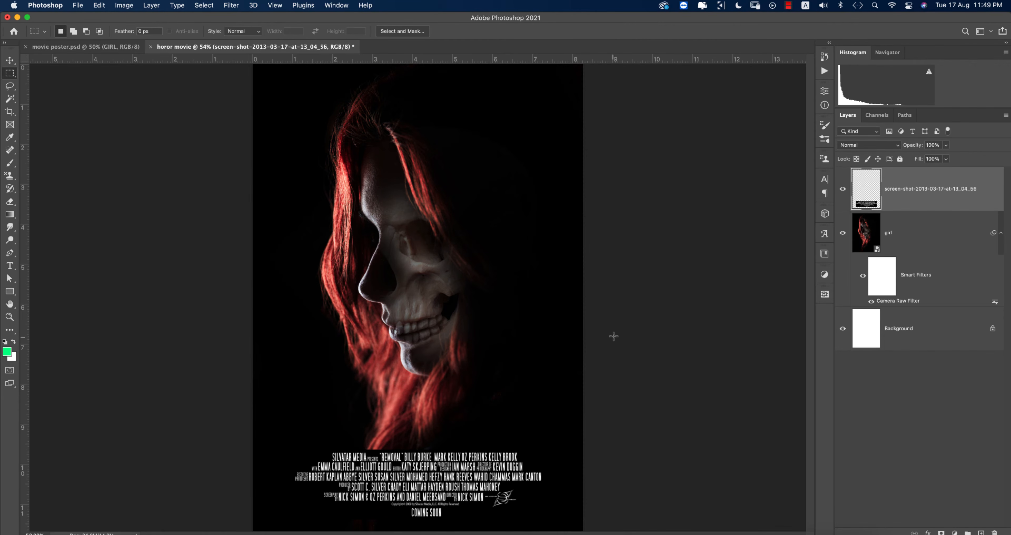
{"action": "key", "text": "v"}
{"action": "left_click", "coordinate": [596, 373]}
{"action": "key", "text": "super+minus"}
{"action": "left_click", "coordinate": [487, 455]}
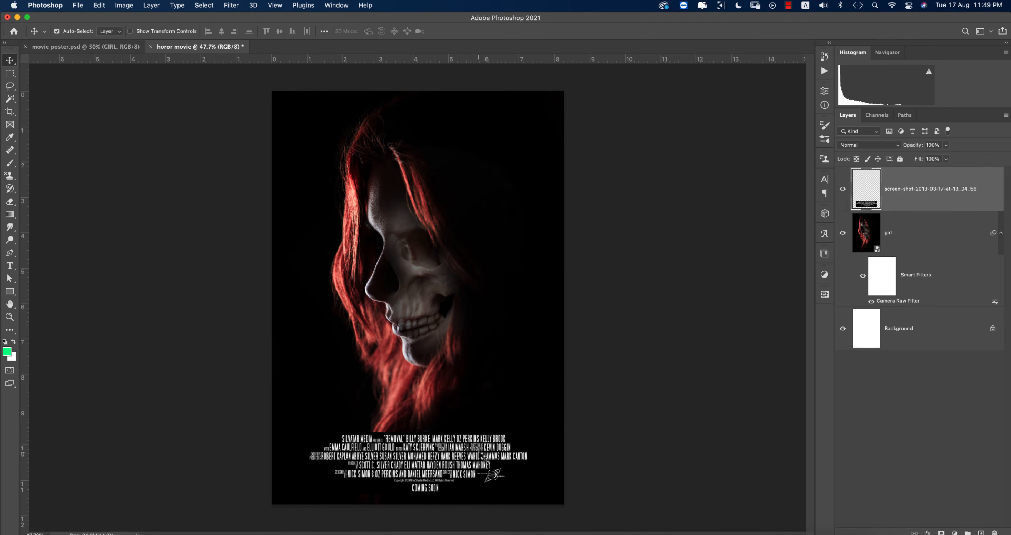
{"action": "left_click", "coordinate": [858, 149]}
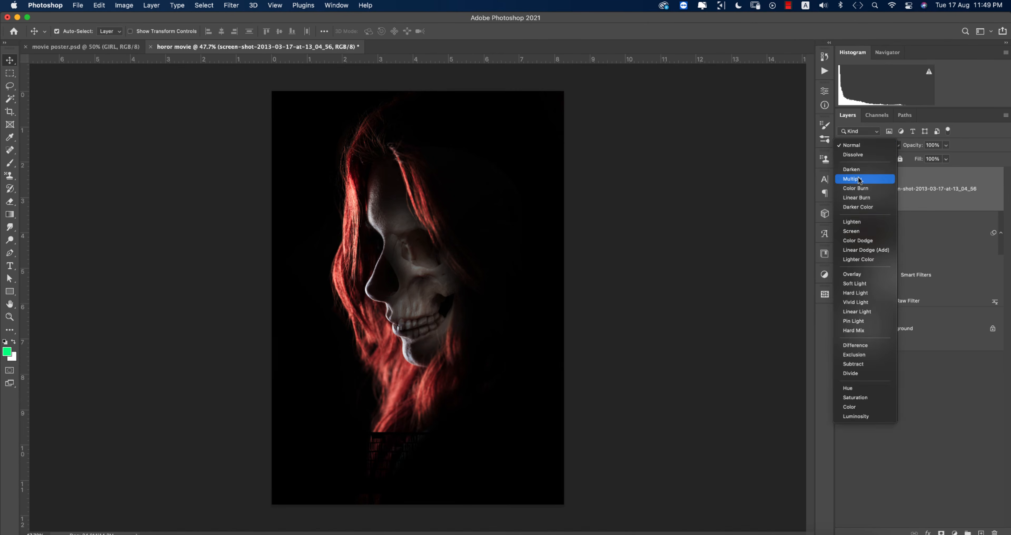
{"action": "left_click", "coordinate": [867, 222]}
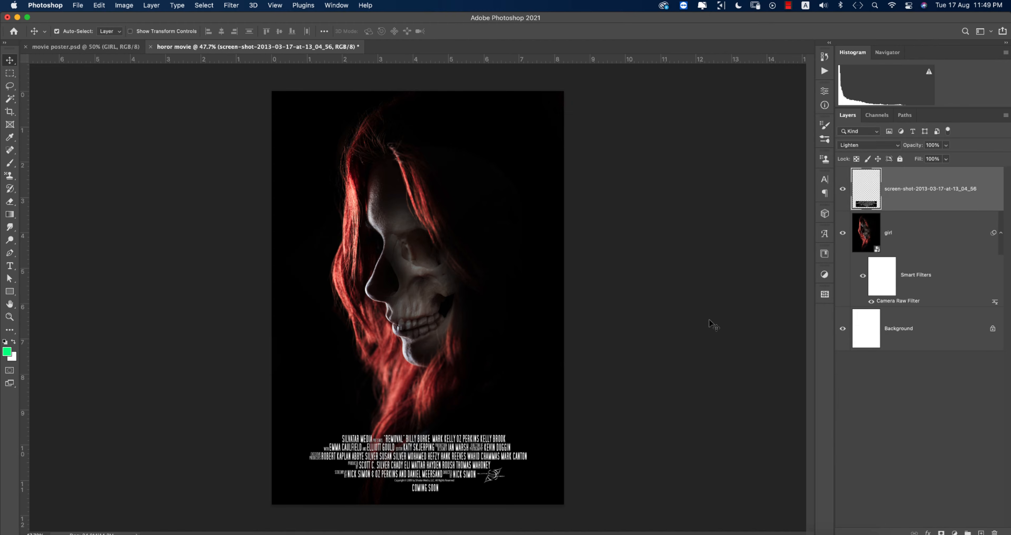
Step: Nudge the credits slightly up, centre them horizontally, and start File > Place Embedded
{"action": "left_click", "coordinate": [707, 319]}
{"action": "left_click_drag", "start_coordinate": [466, 455], "coordinate": [466, 453]}
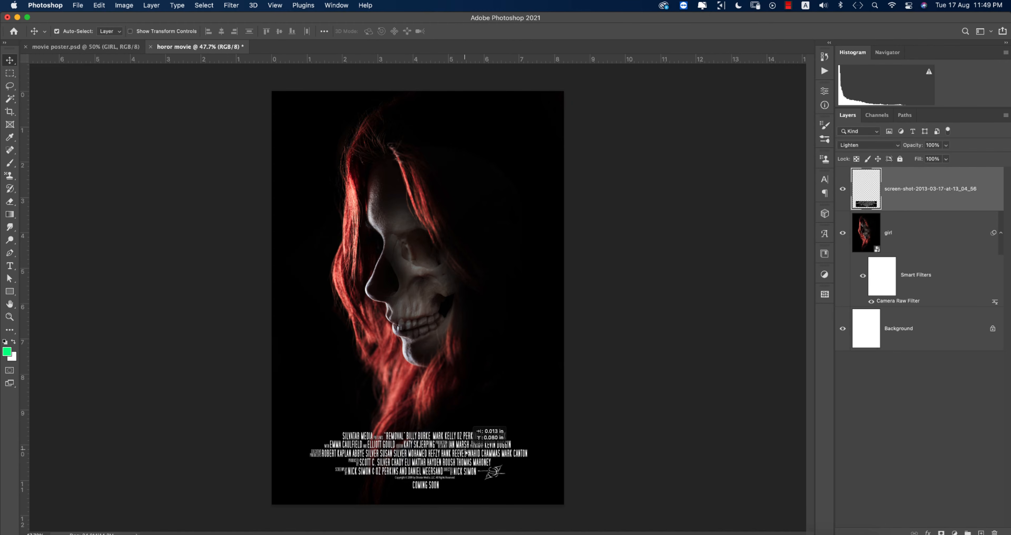
{"action": "left_click", "coordinate": [222, 31]}
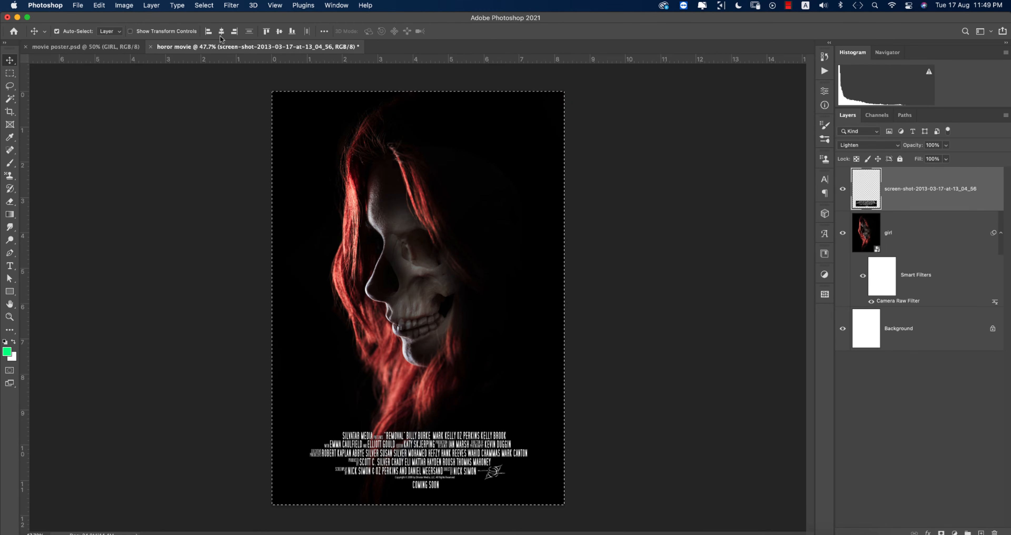
{"action": "key", "text": "super+d"}
{"action": "key", "text": "super+a"}
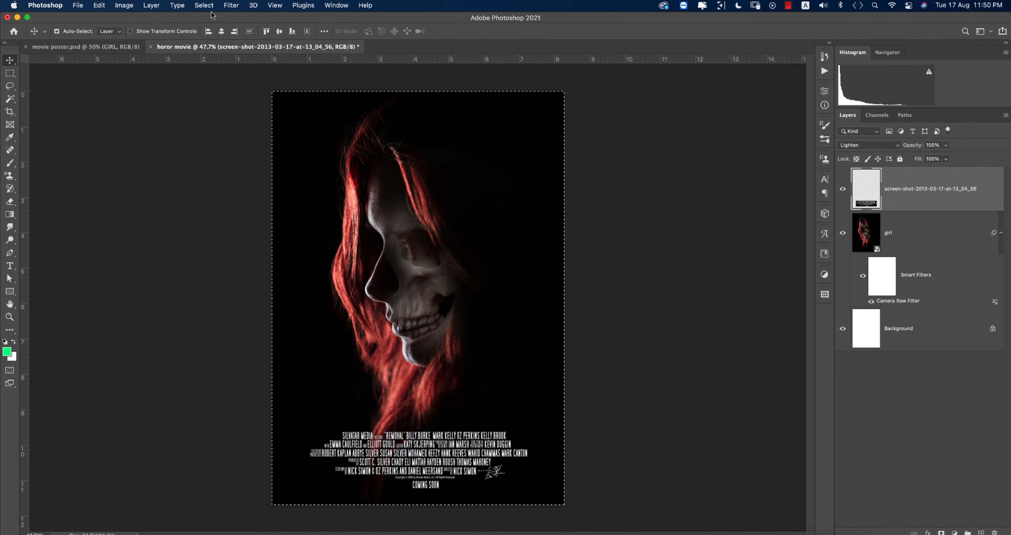
{"action": "key", "text": "super+d"}
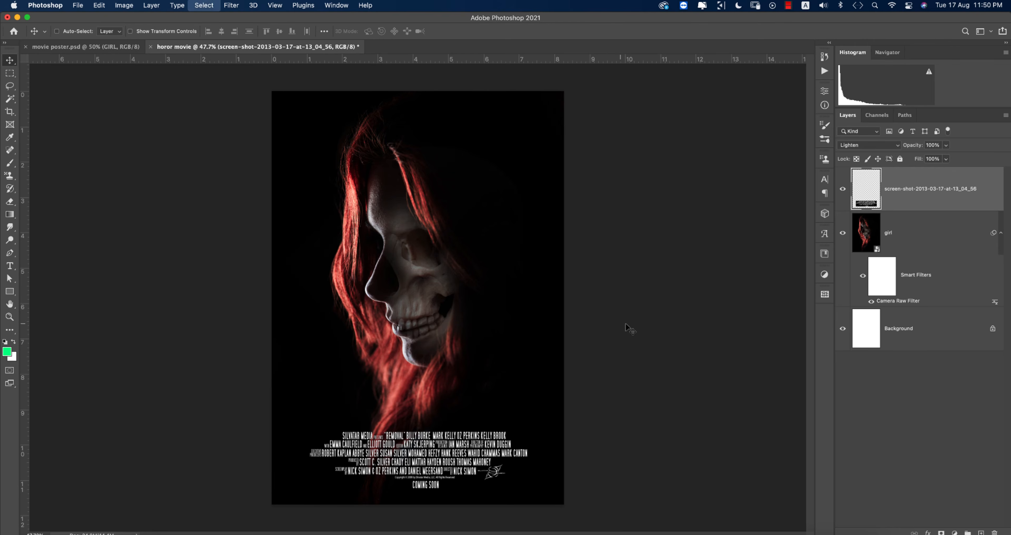
{"action": "left_click", "coordinate": [103, 104], "text": "super"}
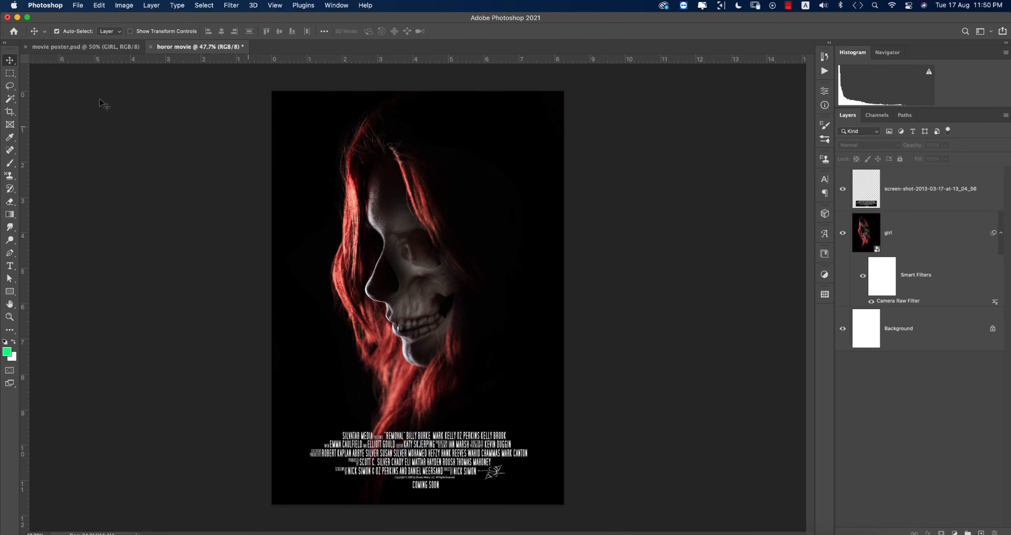
{"action": "left_click", "coordinate": [82, 8]}
{"action": "left_click", "coordinate": [118, 187]}
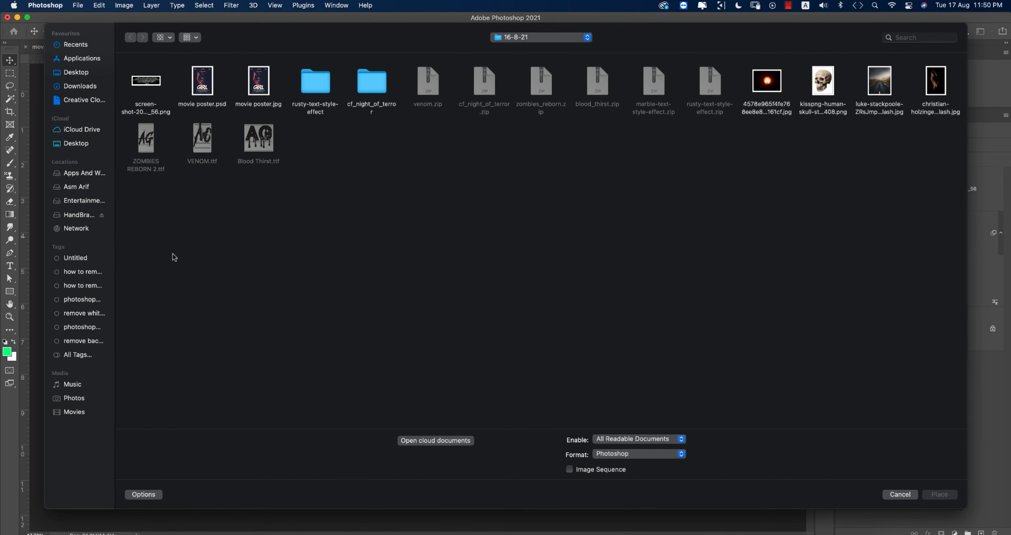
Step: Place the laurels PNG from the 31-7-21 folder, scaled down above the credits
{"action": "left_click", "coordinate": [84, 176]}
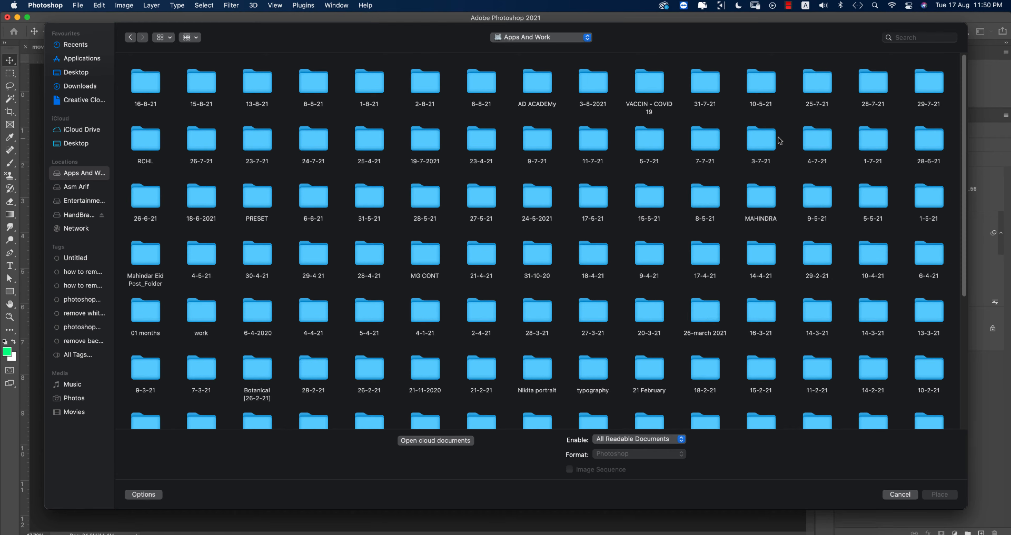
{"action": "double_click", "coordinate": [714, 83]}
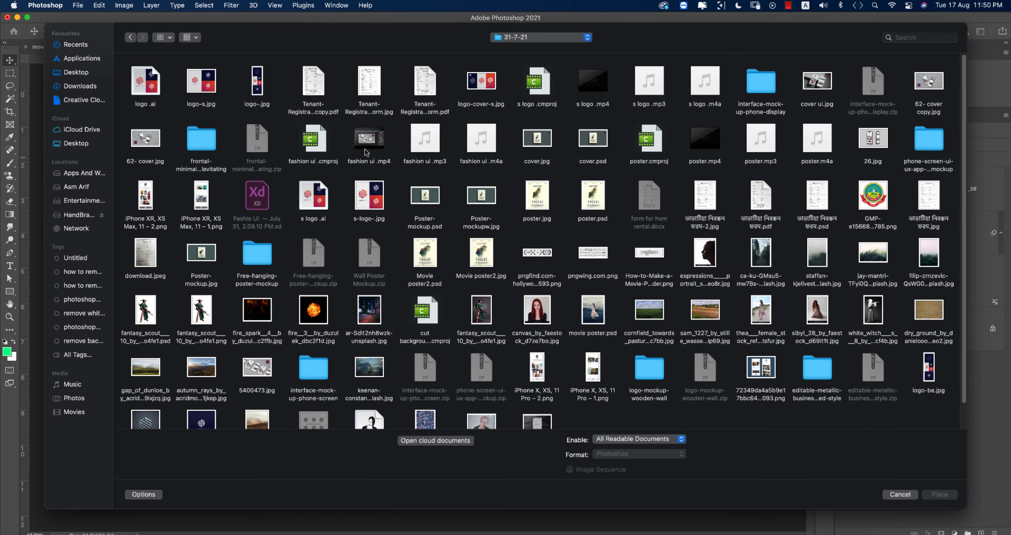
{"action": "double_click", "coordinate": [552, 261]}
{"action": "left_click_drag", "start_coordinate": [564, 327], "coordinate": [481, 310]}
{"action": "left_click_drag", "start_coordinate": [470, 301], "coordinate": [459, 172]}
{"action": "key", "text": "Return"}
{"action": "left_click", "coordinate": [869, 145]}
Step: Blend the laurels layer in Divide mode and move it to the poster's top
{"action": "left_click", "coordinate": [854, 376]}
{"action": "key", "text": "super+t"}
{"action": "key", "text": "Return"}
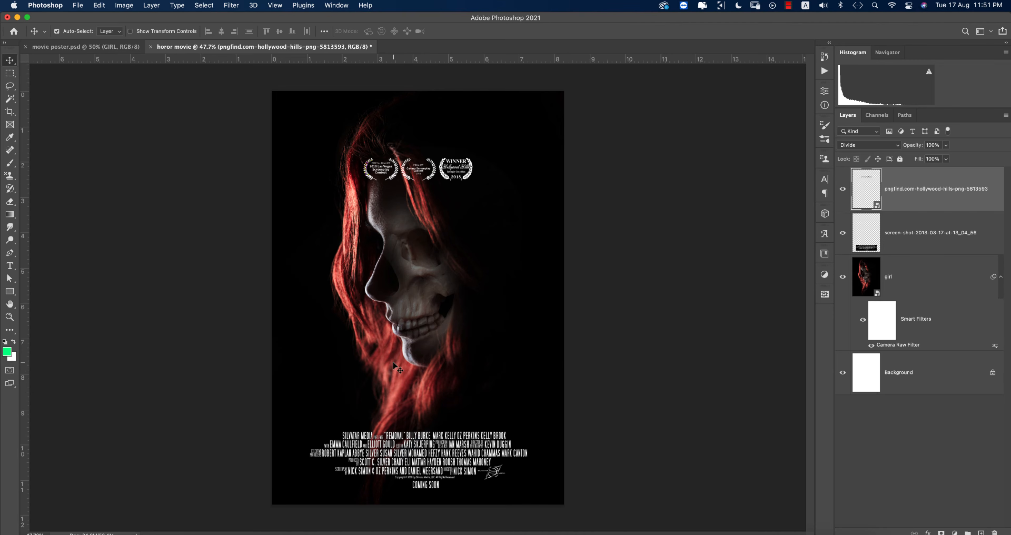
Step: Add the title text 'GIRL' and position it just above the credits
{"action": "key", "text": "t"}
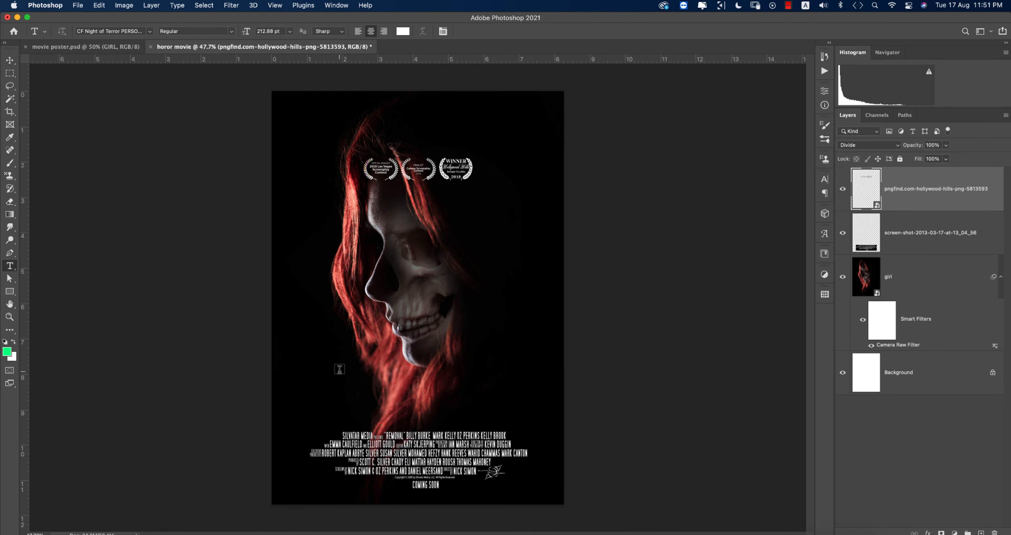
{"action": "left_click", "coordinate": [339, 369]}
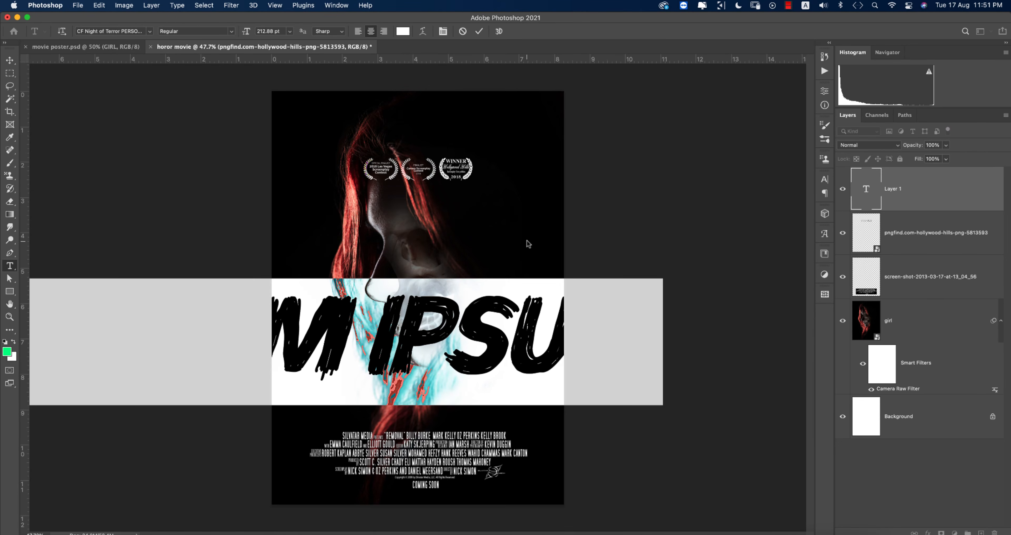
{"action": "type", "text": "GIRL"}
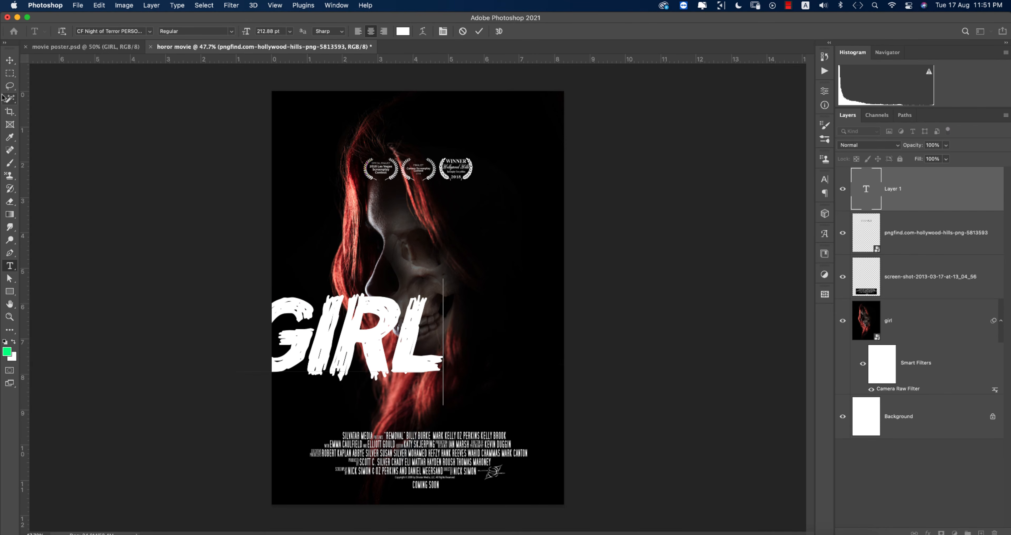
{"action": "left_click", "coordinate": [10, 61]}
{"action": "left_click_drag", "start_coordinate": [399, 345], "coordinate": [479, 397]}
Step: Shrink the GIRL title from its top edge to about 93%
{"action": "key", "text": "super+t"}
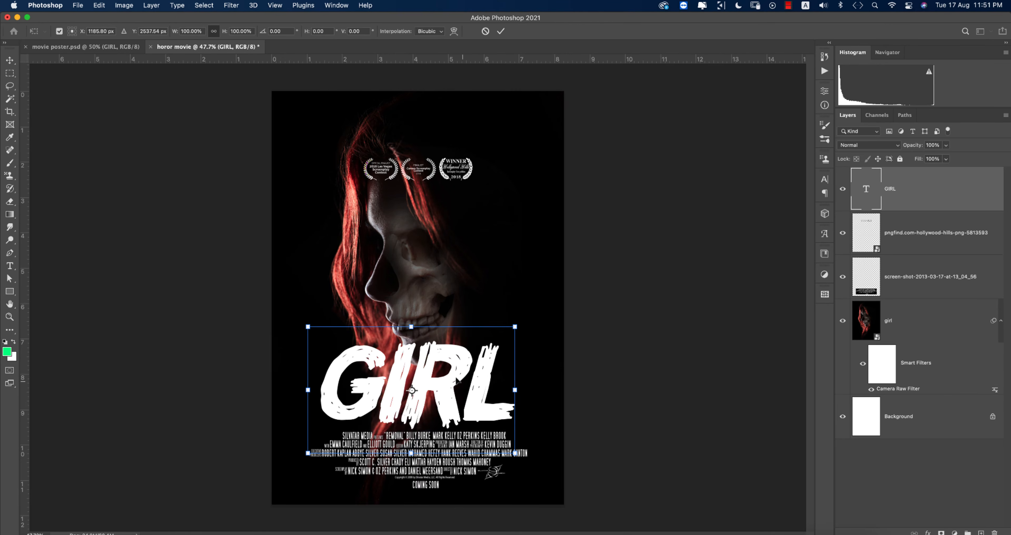
{"action": "left_click_drag", "start_coordinate": [415, 329], "coordinate": [415, 338]}
{"action": "key", "text": "Return"}
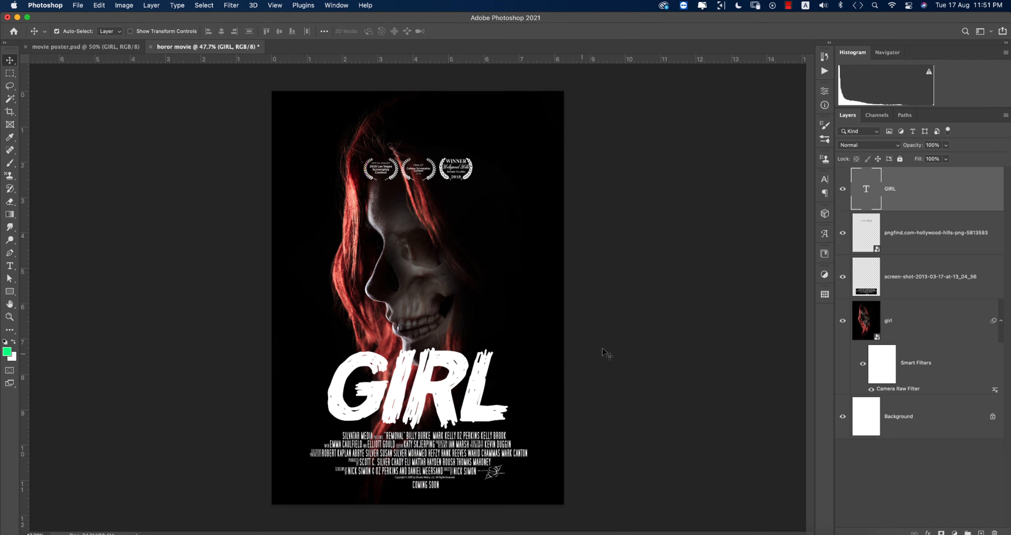
{"action": "left_click", "coordinate": [628, 347]}
{"action": "left_click", "coordinate": [10, 266]}
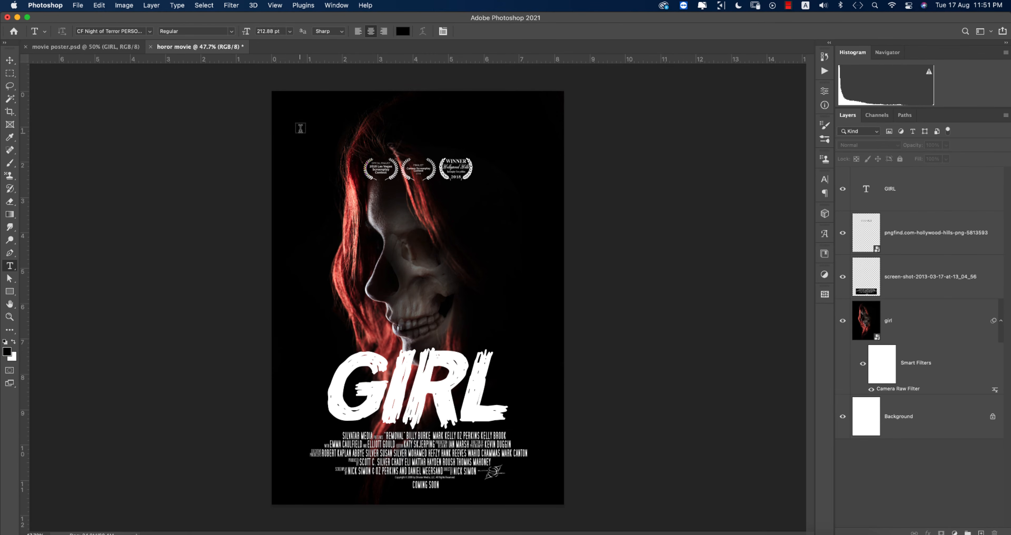
Step: Start a text layer near the top with white Antonio Bold at 12 pt
{"action": "left_click", "coordinate": [363, 119]}
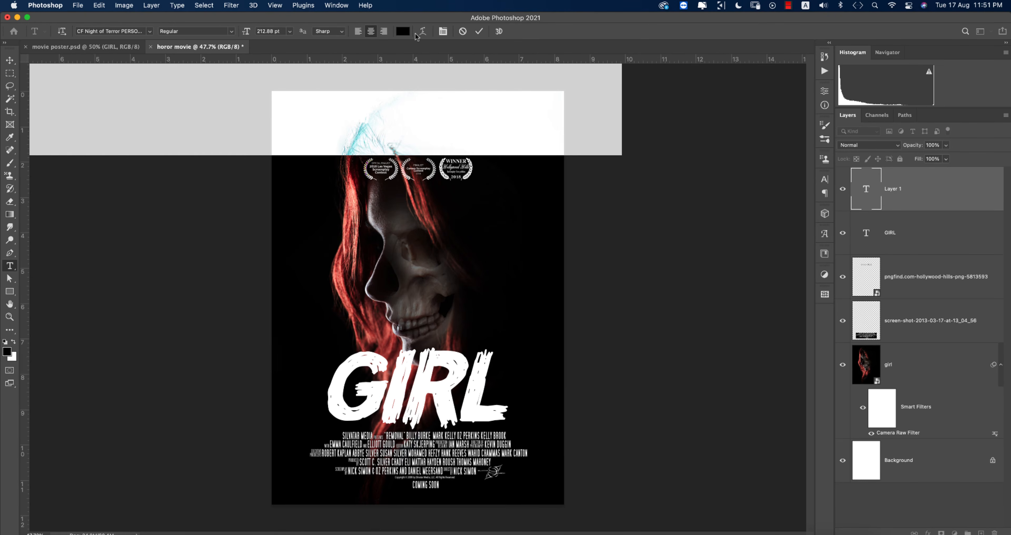
{"action": "left_click", "coordinate": [405, 33]}
{"action": "left_click", "coordinate": [593, 164]}
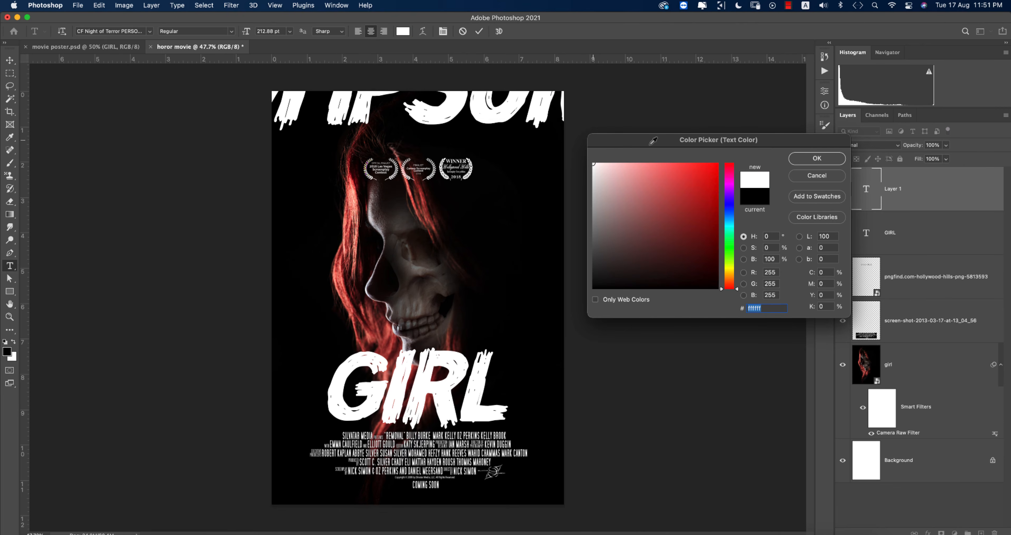
{"action": "left_click", "coordinate": [817, 158]}
{"action": "left_click", "coordinate": [825, 180]}
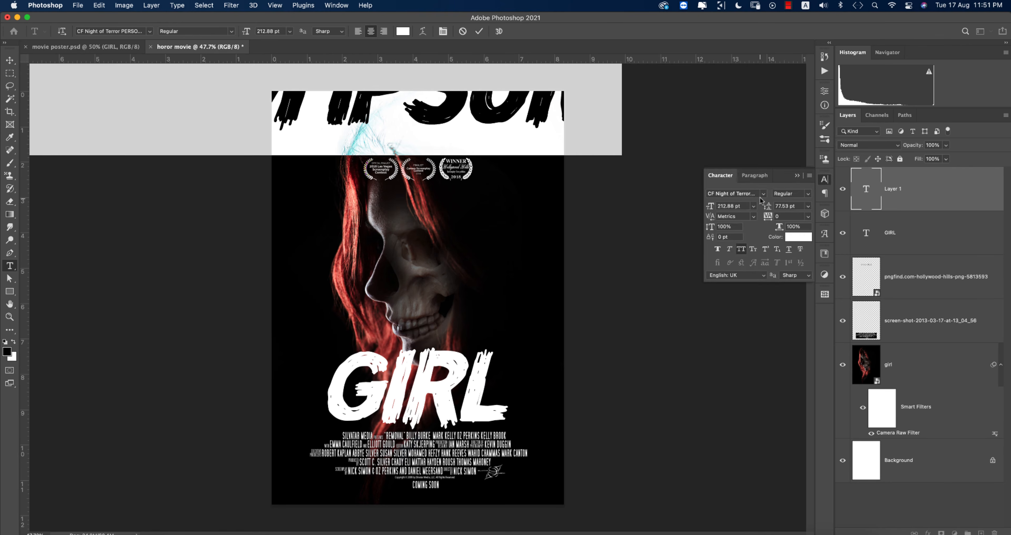
{"action": "left_click", "coordinate": [762, 195]}
{"action": "left_click", "coordinate": [742, 232]}
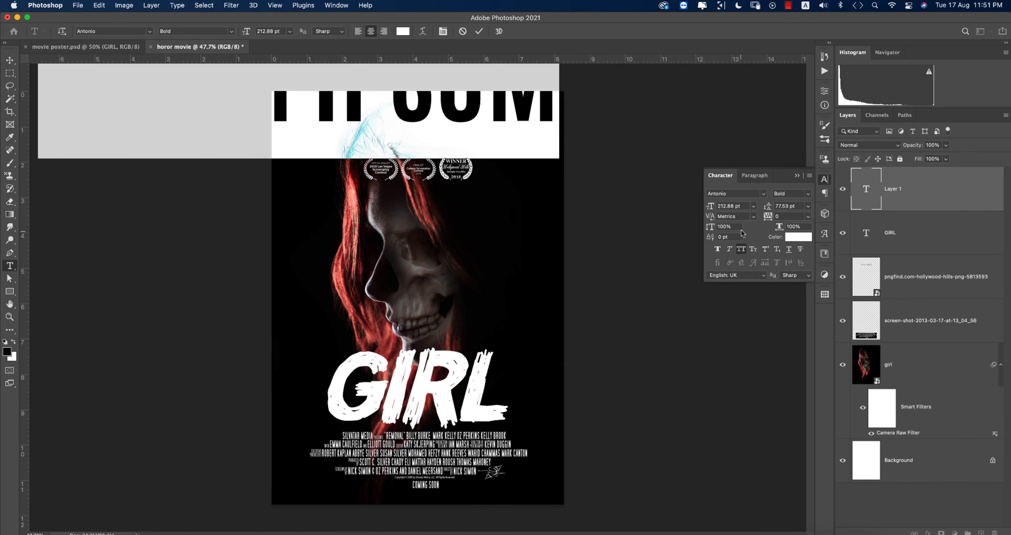
{"action": "left_click", "coordinate": [808, 194]}
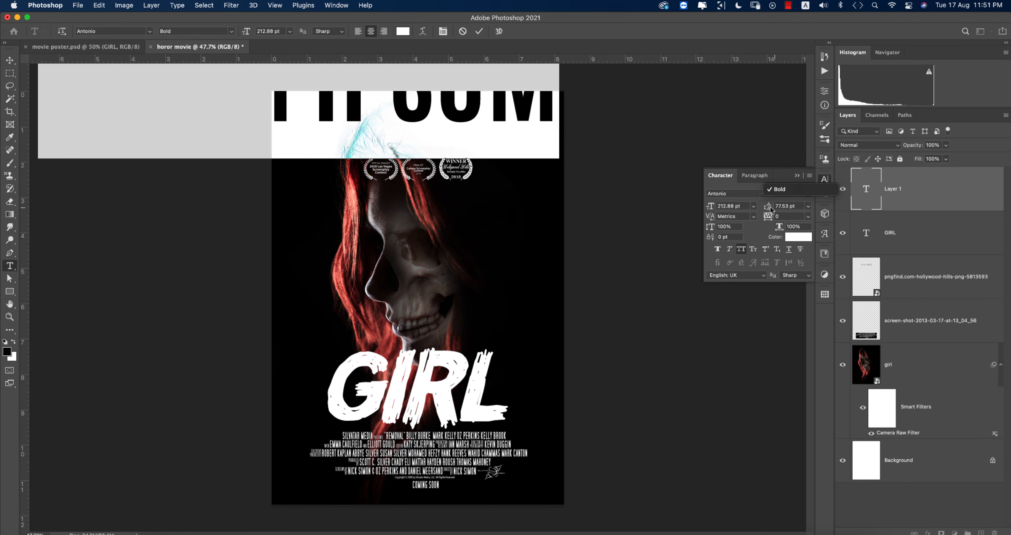
{"action": "left_click", "coordinate": [754, 206]}
{"action": "left_click", "coordinate": [753, 207]}
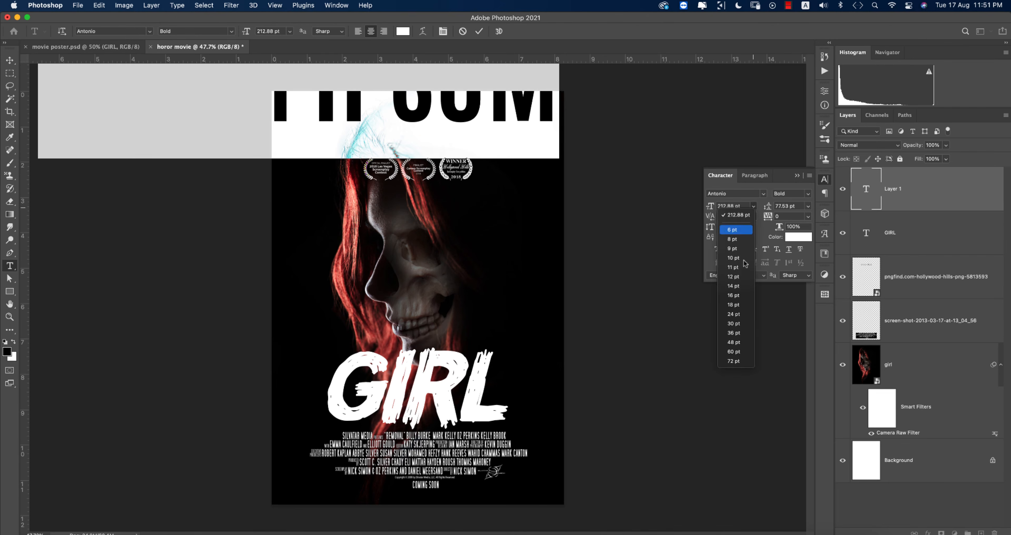
{"action": "left_click", "coordinate": [738, 277]}
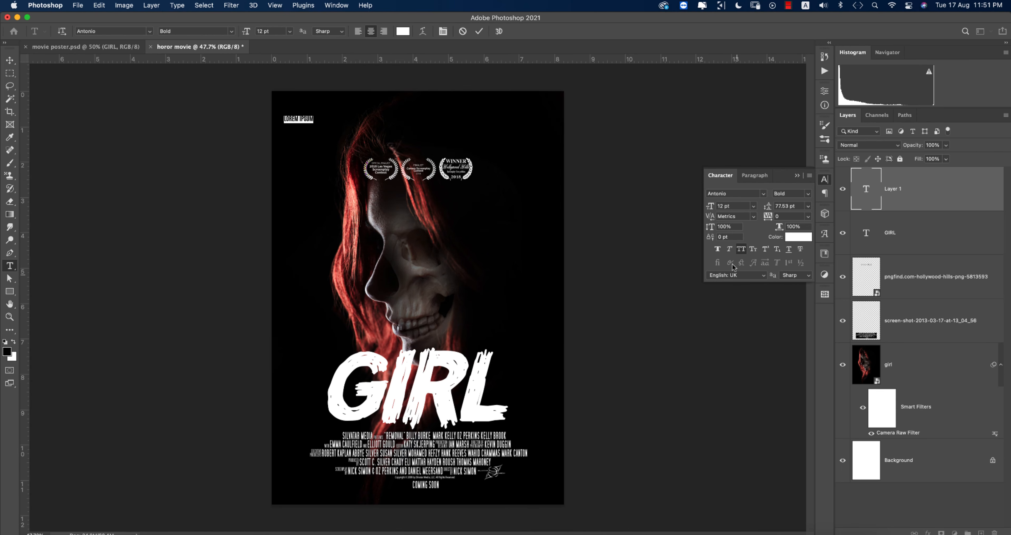
Step: Type the first cast name and scale it up slightly to about 18.68 pt
{"action": "left_click", "coordinate": [480, 32]}
{"action": "key", "text": "super+t"}
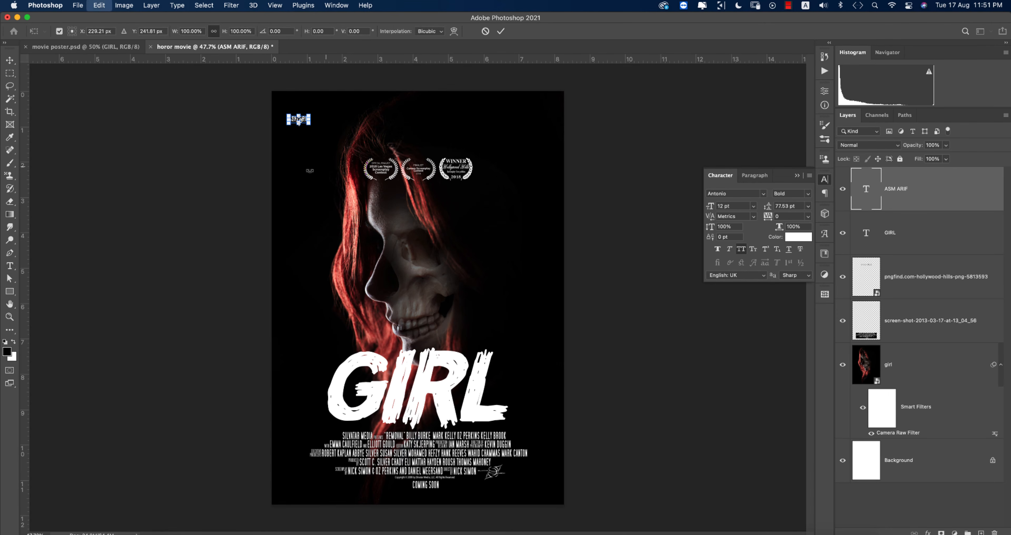
{"action": "left_click_drag", "start_coordinate": [314, 113], "coordinate": [320, 110]}
{"action": "key", "text": "Return"}
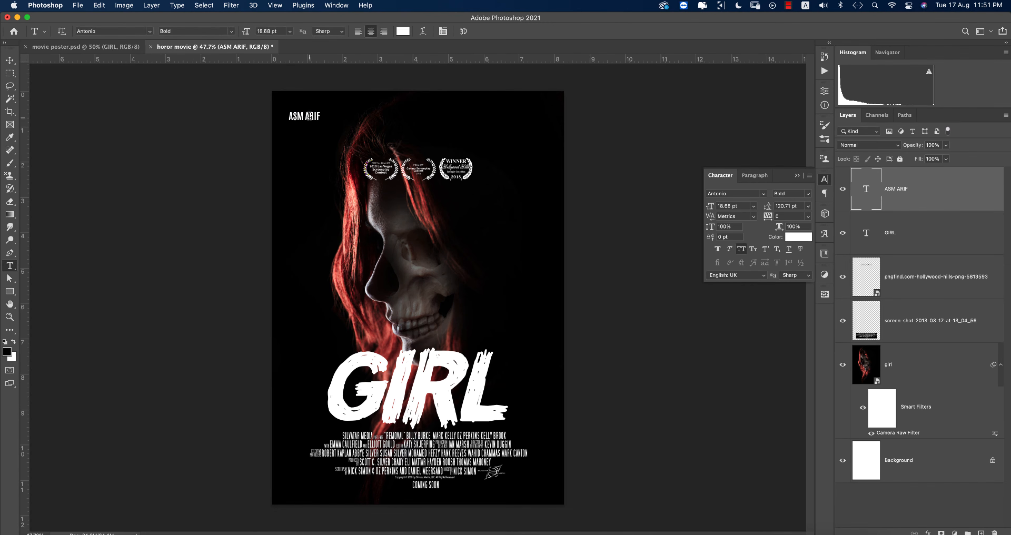
{"action": "left_click", "coordinate": [10, 60]}
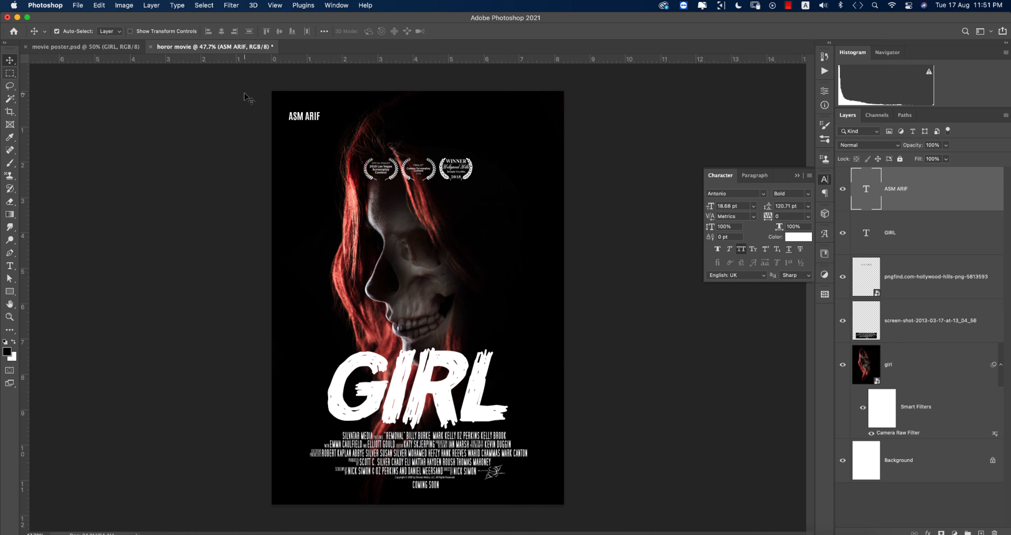
Step: Copy the cast name to the top centre and change it to the second cast name
{"action": "left_click_drag", "start_coordinate": [301, 116], "coordinate": [420, 123]}
{"action": "key", "text": "super"}
{"action": "double_click", "coordinate": [418, 116]}
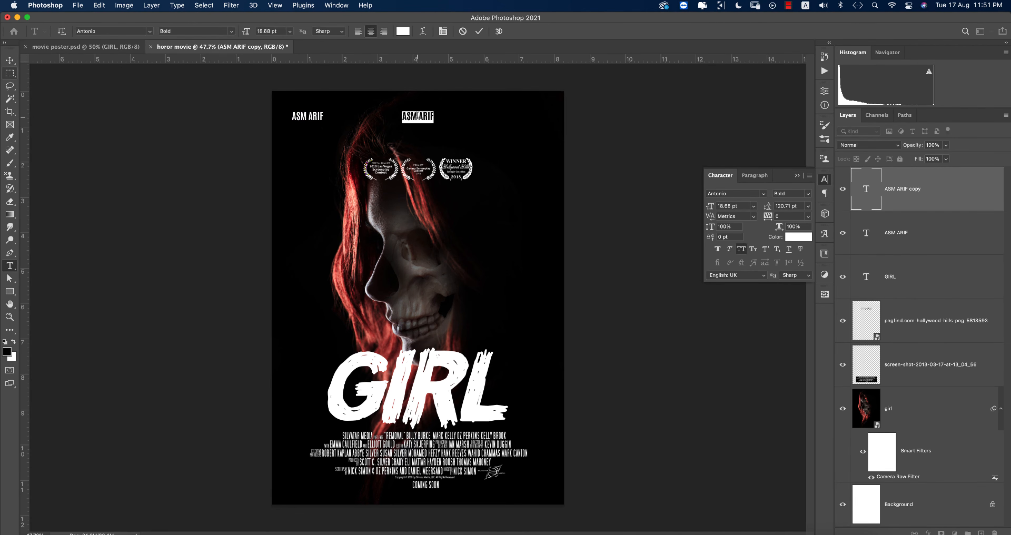
{"action": "left_click", "coordinate": [479, 31]}
Step: Add a right-hand copy with the third cast name and collapse the Character panel
{"action": "key", "text": "v"}
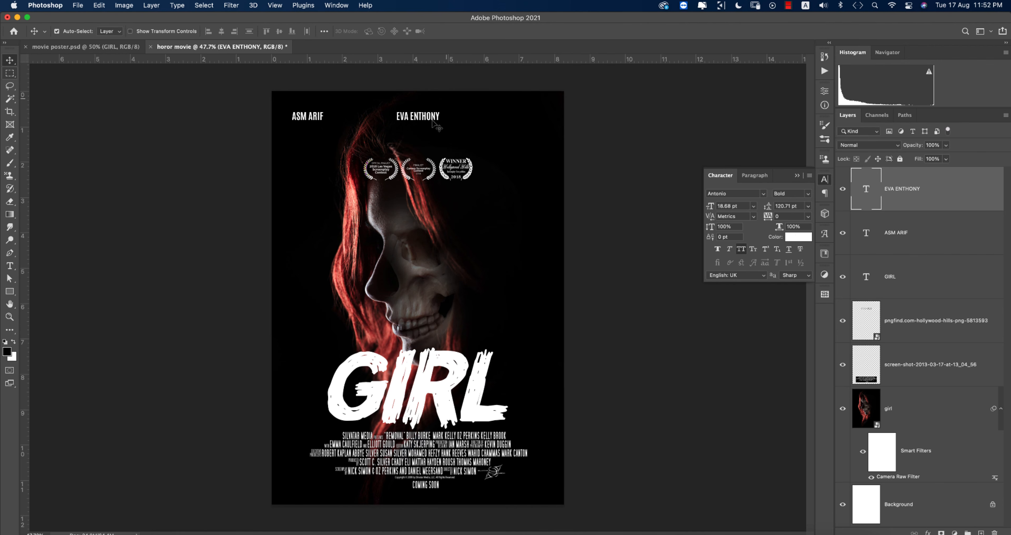
{"action": "left_click_drag", "start_coordinate": [432, 119], "coordinate": [542, 120]}
{"action": "double_click", "coordinate": [545, 120]}
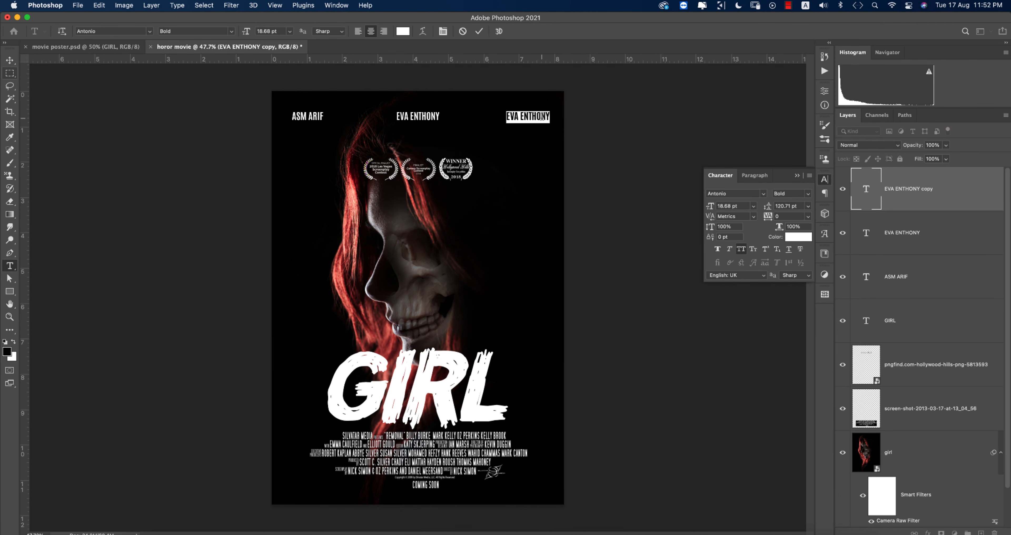
{"action": "type", "text": "MILA"}
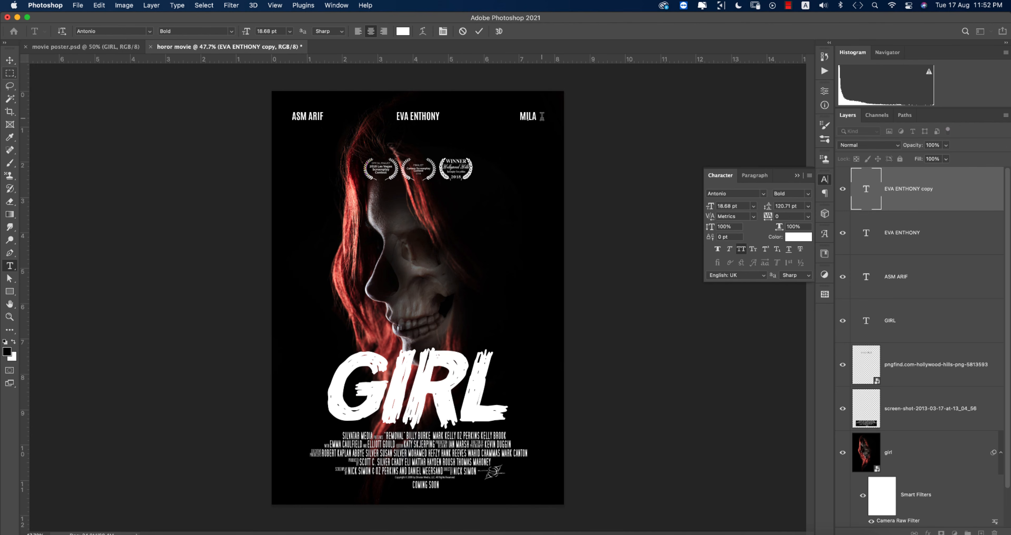
{"action": "left_click", "coordinate": [480, 32]}
{"action": "key", "text": "v"}
{"action": "left_click", "coordinate": [593, 135]}
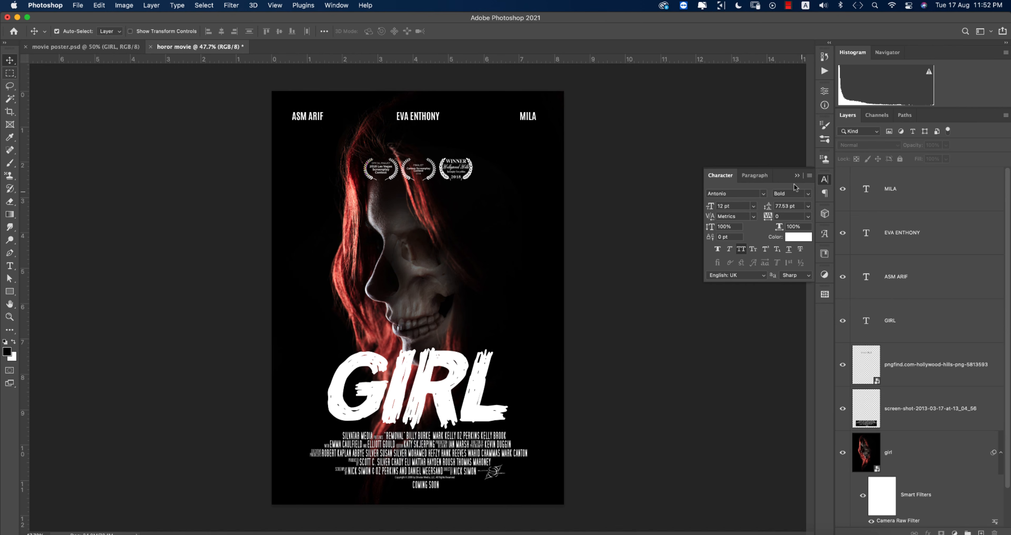
{"action": "left_click", "coordinate": [797, 176]}
{"action": "left_click", "coordinate": [946, 192]}
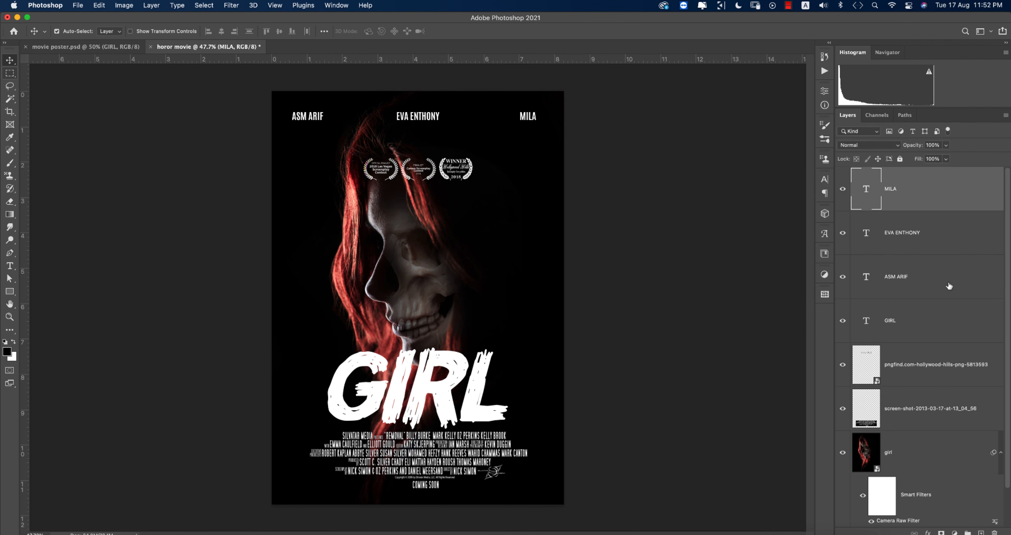
Step: Convert all layers from the top cast name down to girl into one smart object
{"action": "left_click", "coordinate": [937, 443], "text": "shift"}
{"action": "right_click", "coordinate": [928, 321]}
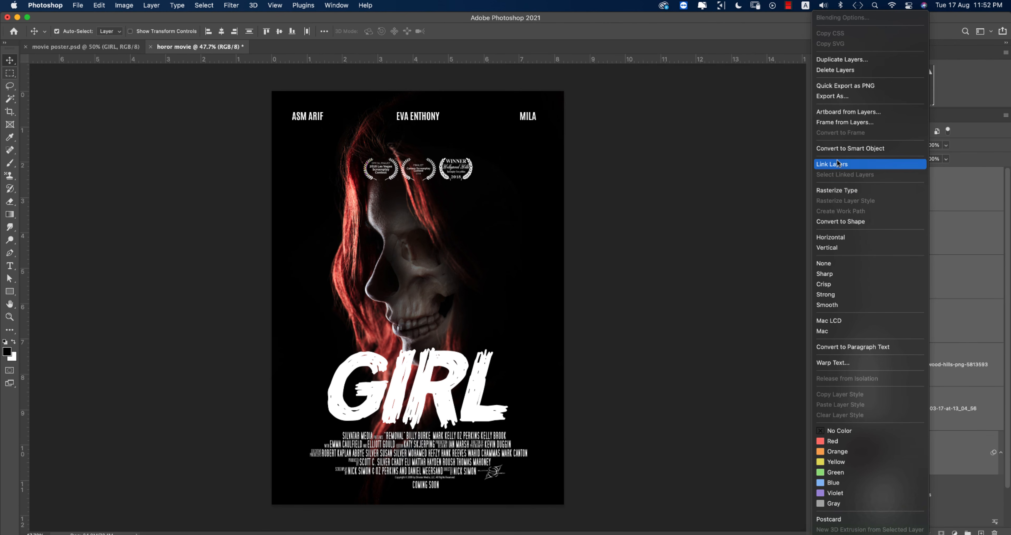
{"action": "left_click", "coordinate": [845, 148]}
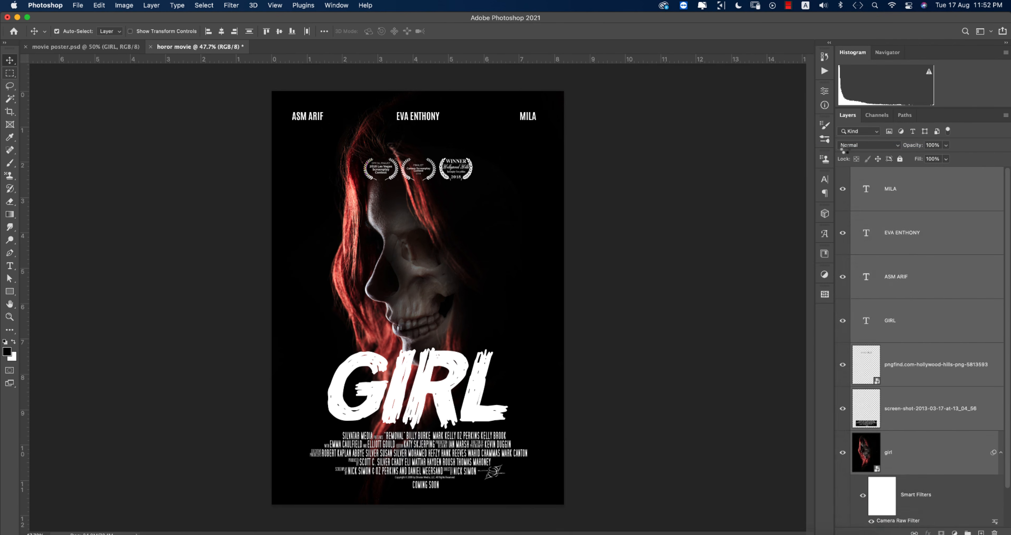
Step: Launch Nik Collection's Color Efex Pro 4 filter on the merged poster
{"action": "left_click", "coordinate": [231, 5]}
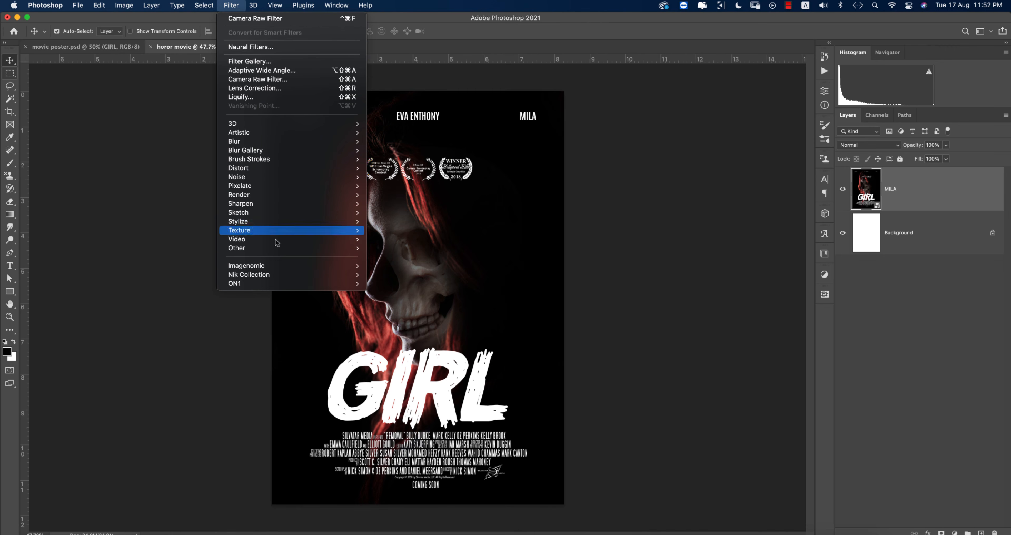
{"action": "mouse_move", "coordinate": [287, 276]}
{"action": "left_click", "coordinate": [378, 283]}
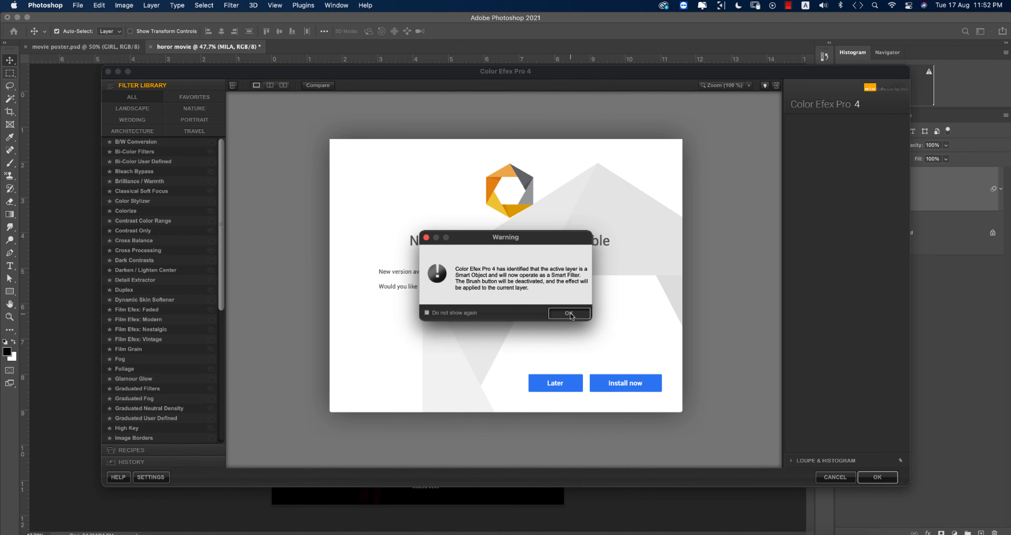
Step: Apply Cross Processing with method T04 at 46% strength, skipping the warning and update prompts
{"action": "left_click", "coordinate": [569, 312]}
{"action": "left_click", "coordinate": [556, 379]}
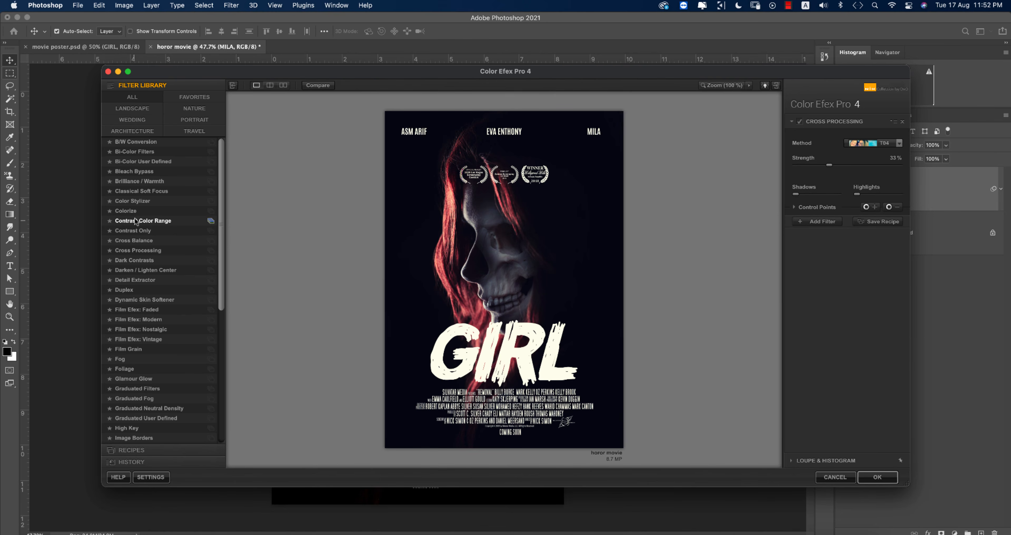
{"action": "left_click", "coordinate": [874, 144]}
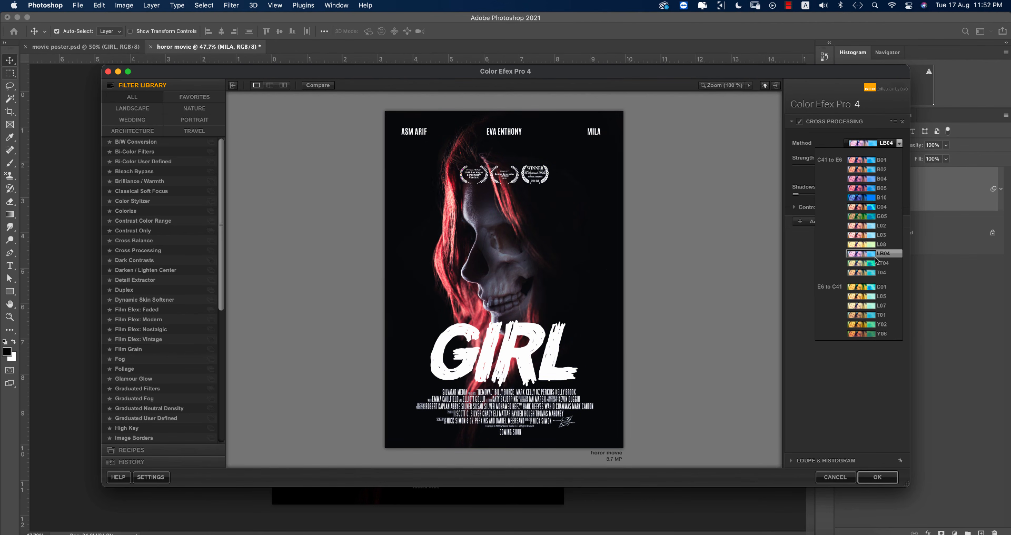
{"action": "left_click", "coordinate": [875, 272]}
{"action": "left_click_drag", "start_coordinate": [830, 165], "coordinate": [847, 166]}
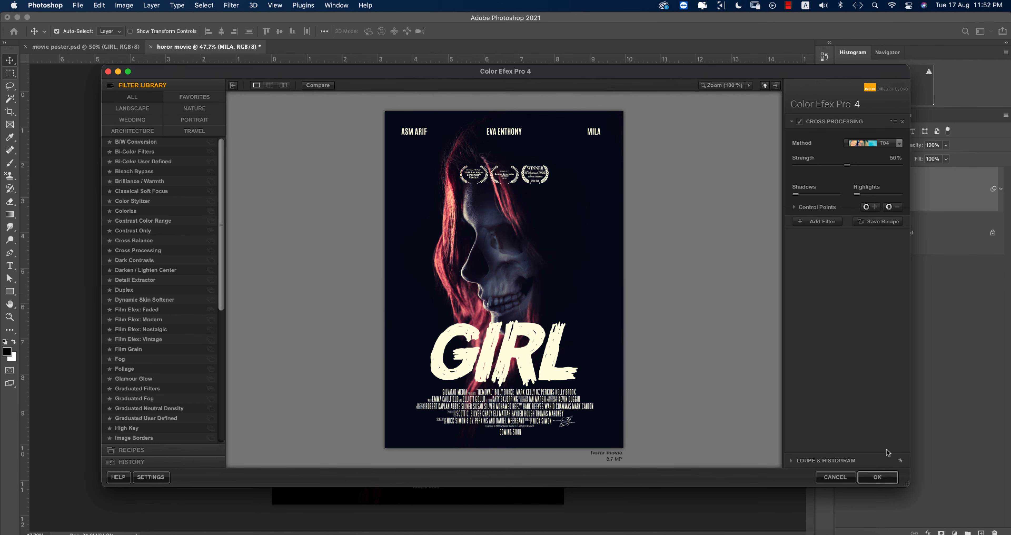
{"action": "left_click", "coordinate": [890, 479]}
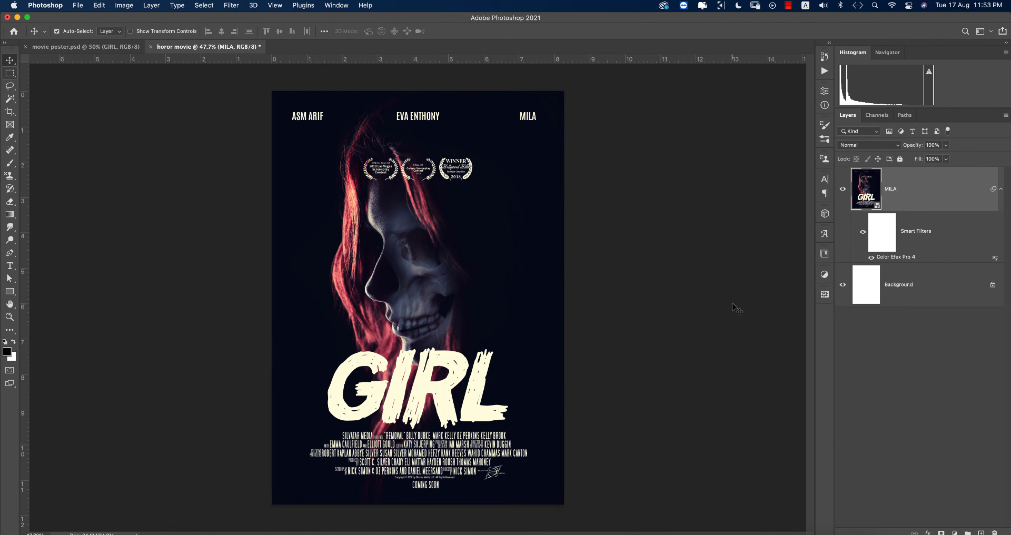
{"action": "left_click", "coordinate": [733, 302]}
{"action": "left_click", "coordinate": [843, 189]}
{"action": "left_click", "coordinate": [842, 189]}
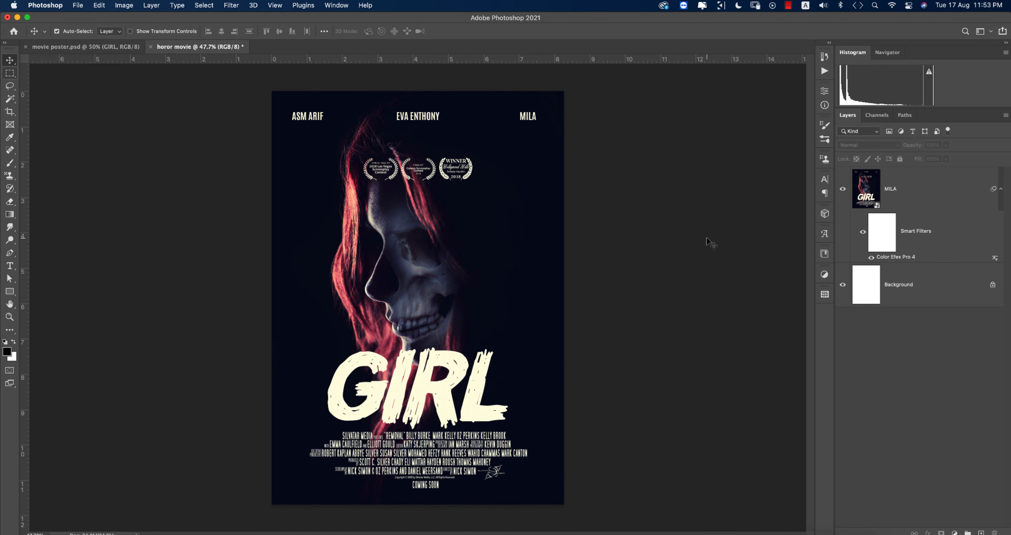